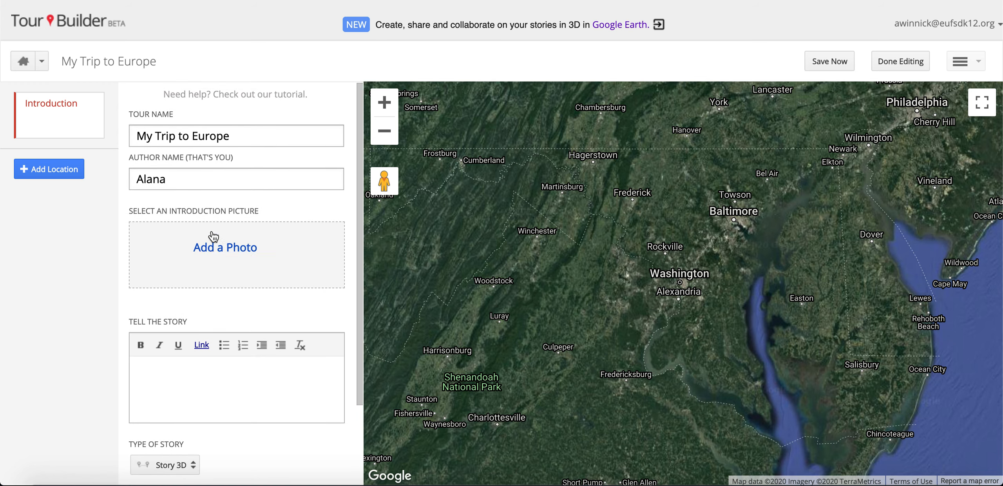
# Add London, UK as a new location in the tour
pyautogui.click(66, 172)
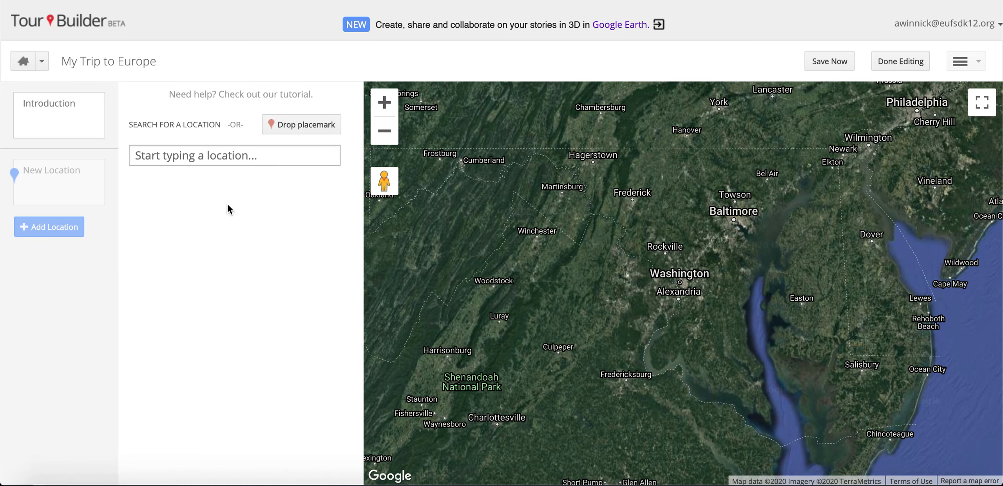
pyautogui.click(210, 163)
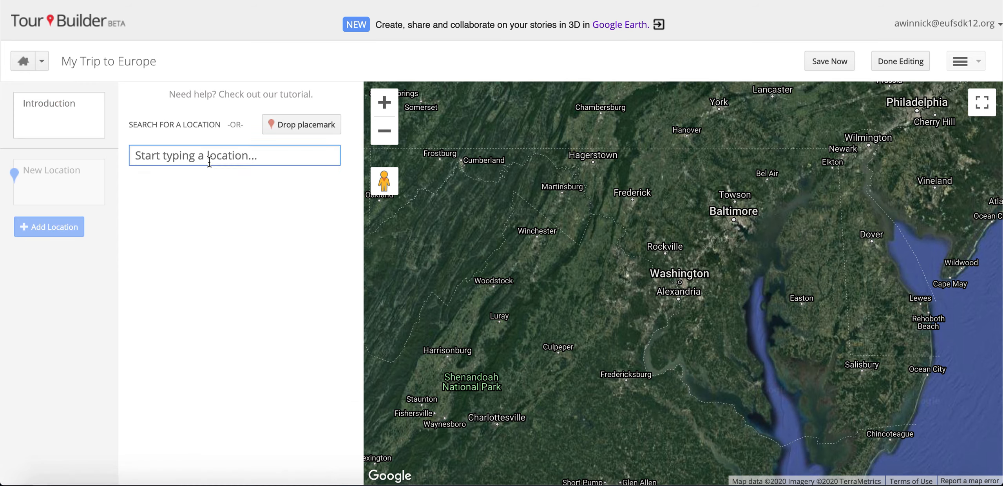
pyautogui.write('London')
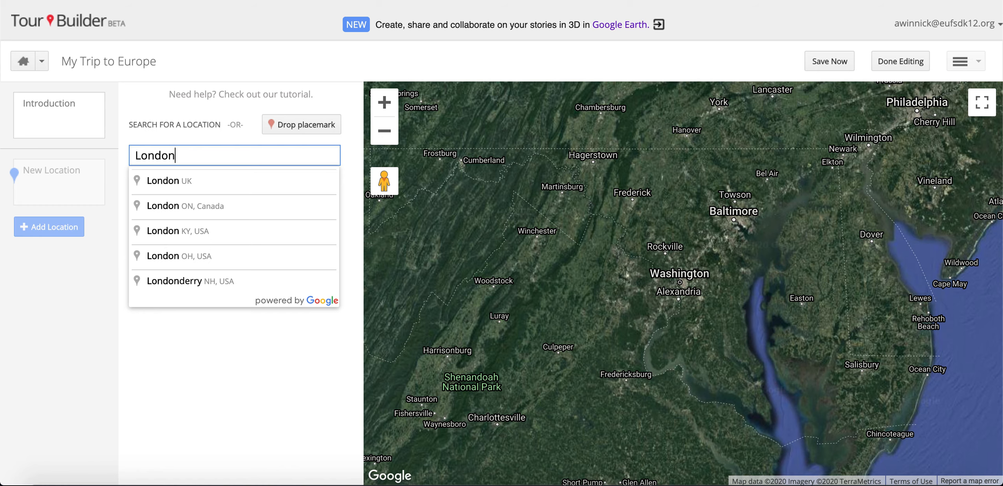
pyautogui.click(206, 182)
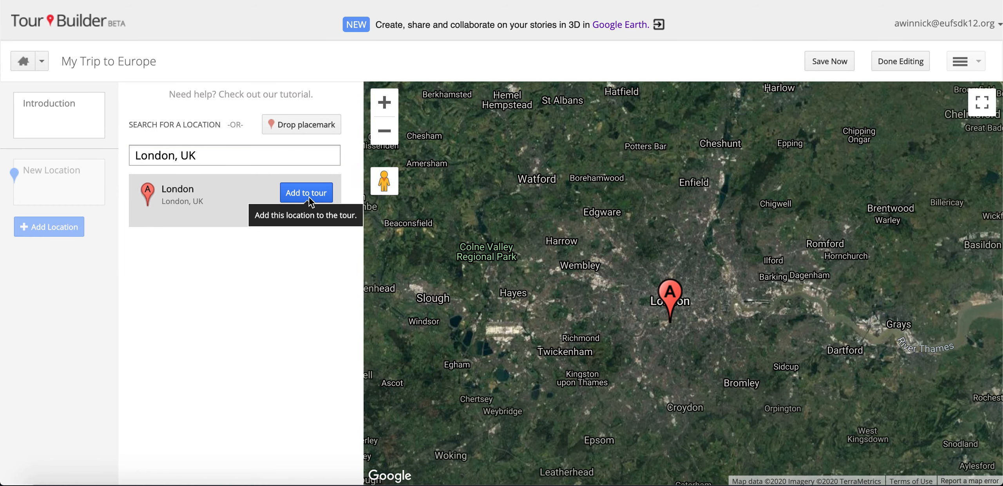
pyautogui.click(309, 198)
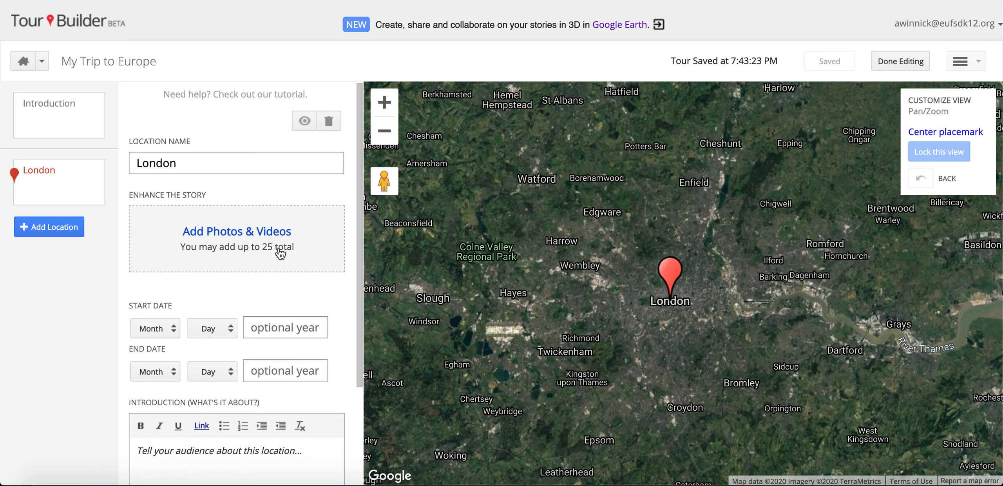
# Find pictures for the London location with an image search for "london" and add the Big Ben and red phone box photo
pyautogui.click(274, 237)
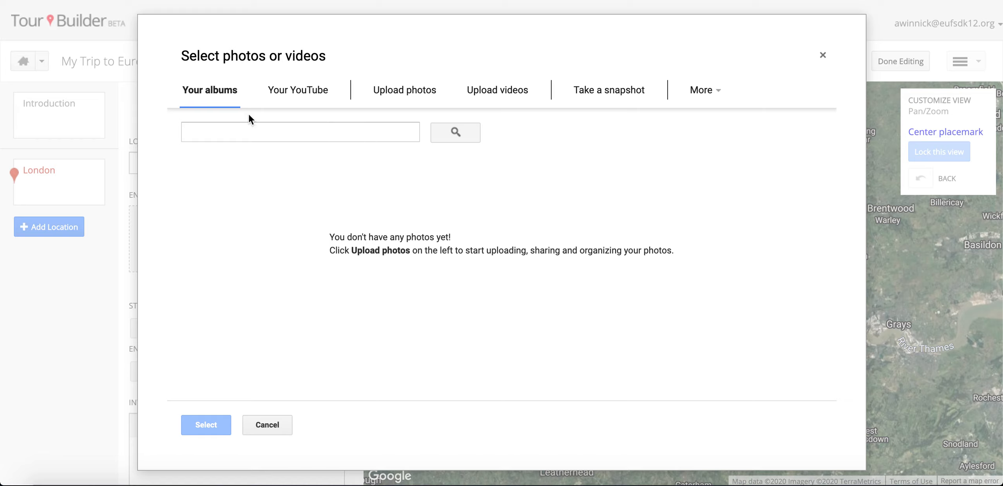
pyautogui.click(408, 103)
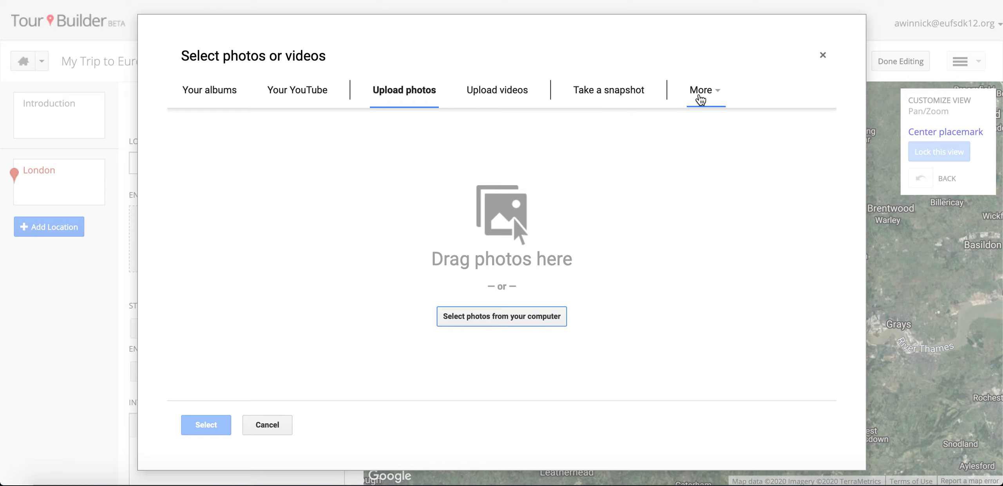
pyautogui.click(702, 98)
pyautogui.click(707, 127)
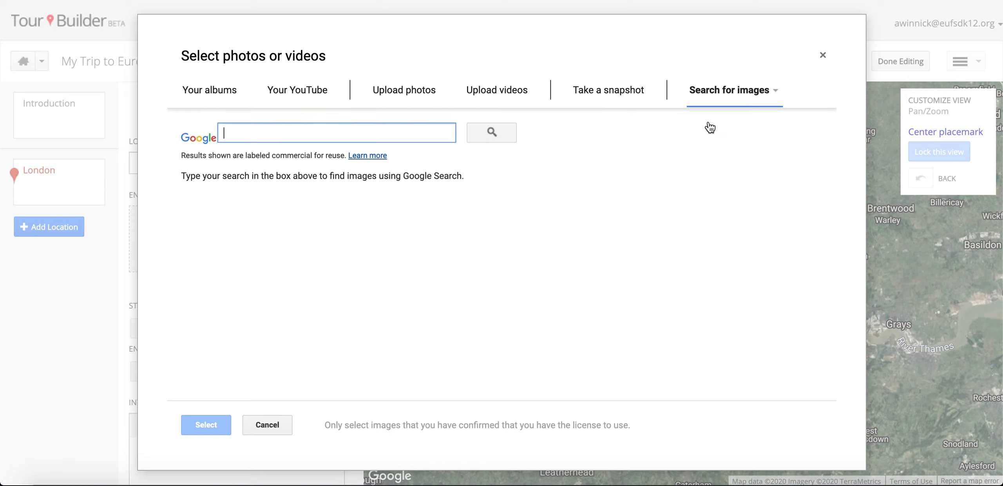
pyautogui.write('london')
pyautogui.press('Return')
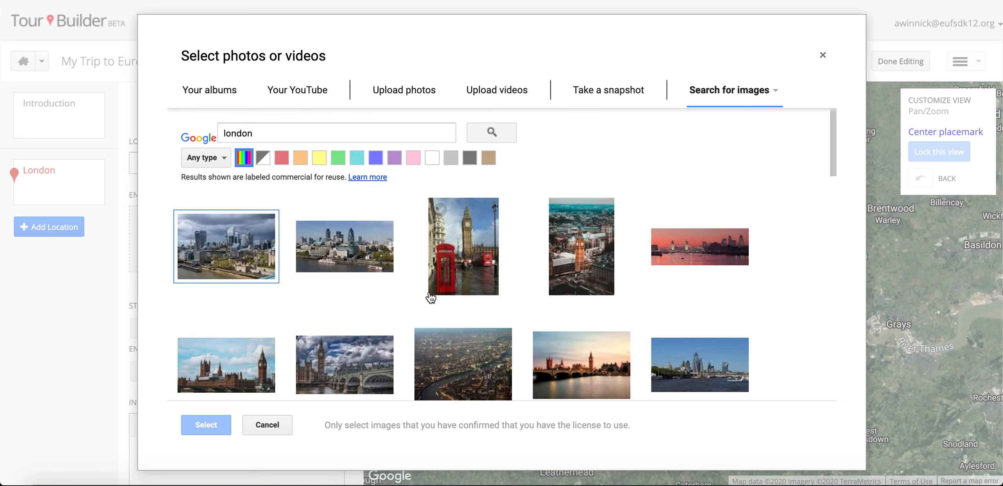
pyautogui.click(460, 275)
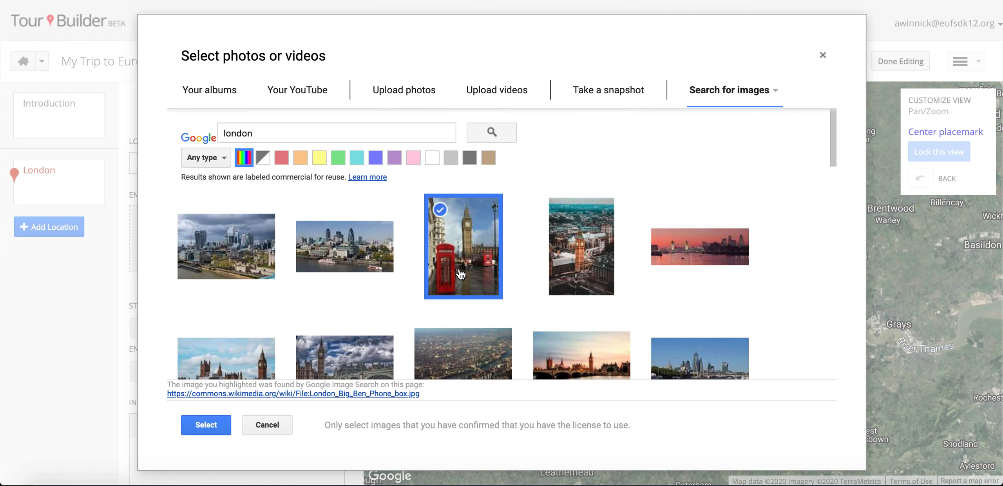
pyautogui.scroll(-3, 460, 274)
pyautogui.click(205, 424)
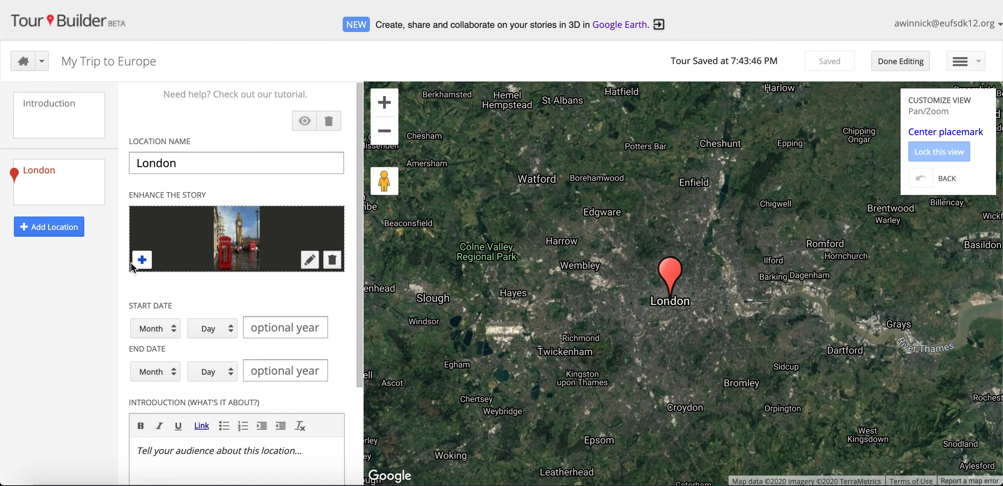
# Add two more search-result photos to the London location: Tower Bridge under the sun and the London Eye against a grey sky
pyautogui.click(141, 261)
pyautogui.scroll(-2, 440, 295)
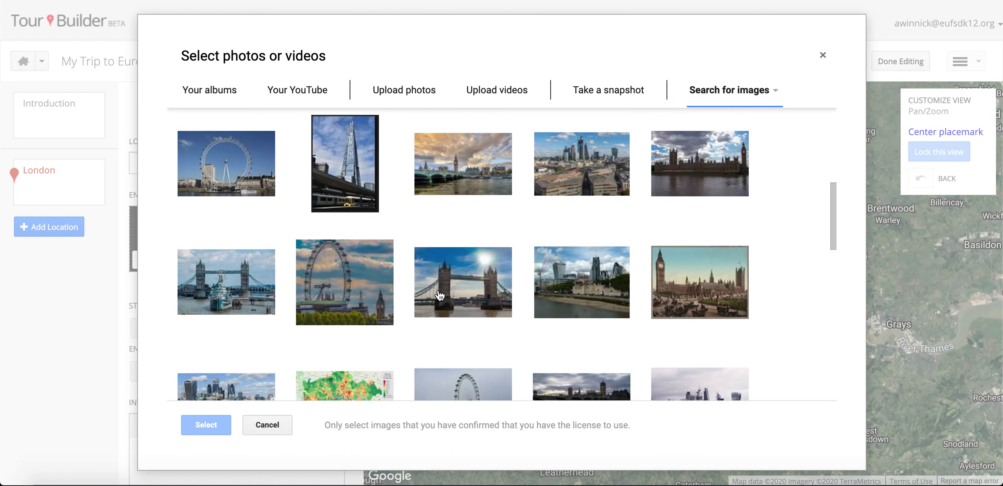
pyautogui.click(447, 283)
pyautogui.click(224, 420)
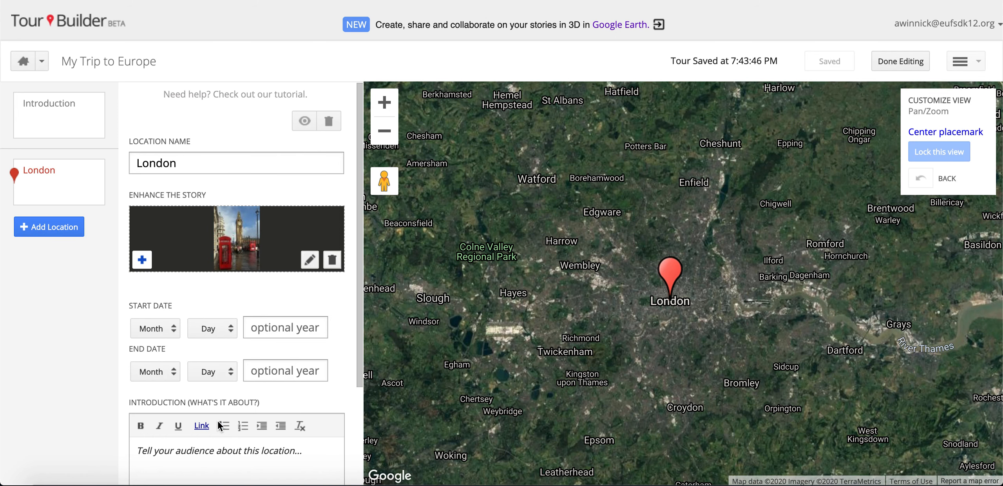
pyautogui.click(145, 266)
pyautogui.scroll(-3, 462, 274)
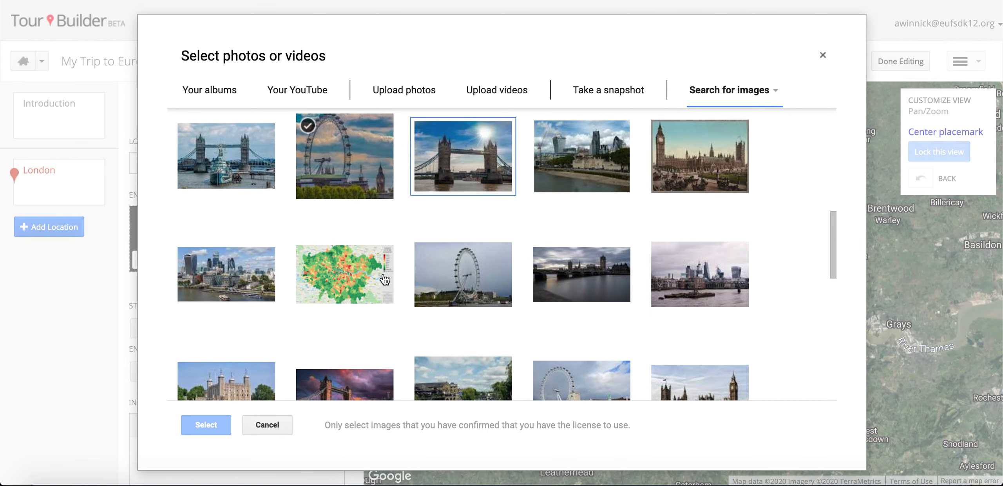
pyautogui.click(477, 300)
pyautogui.click(224, 425)
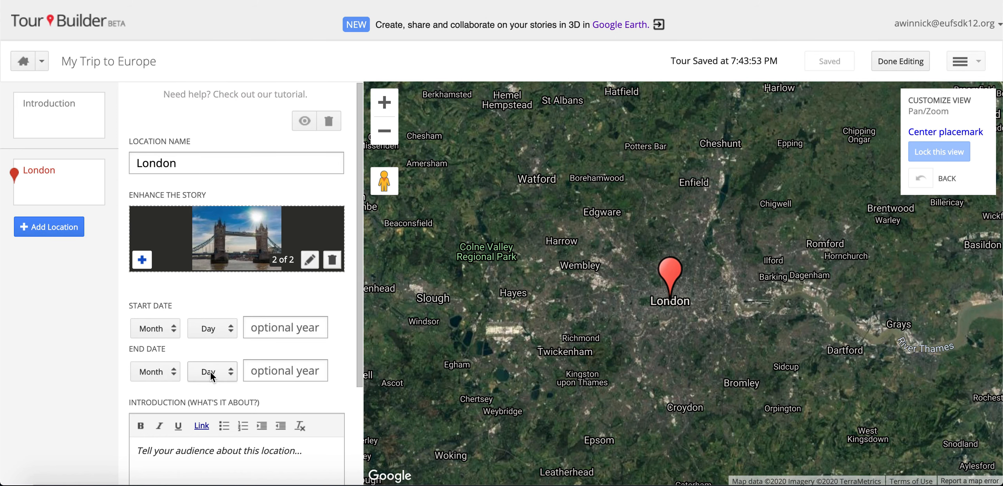
# Set the London location's start date to Jun 01, without a year
pyautogui.scroll(-2, 210, 372)
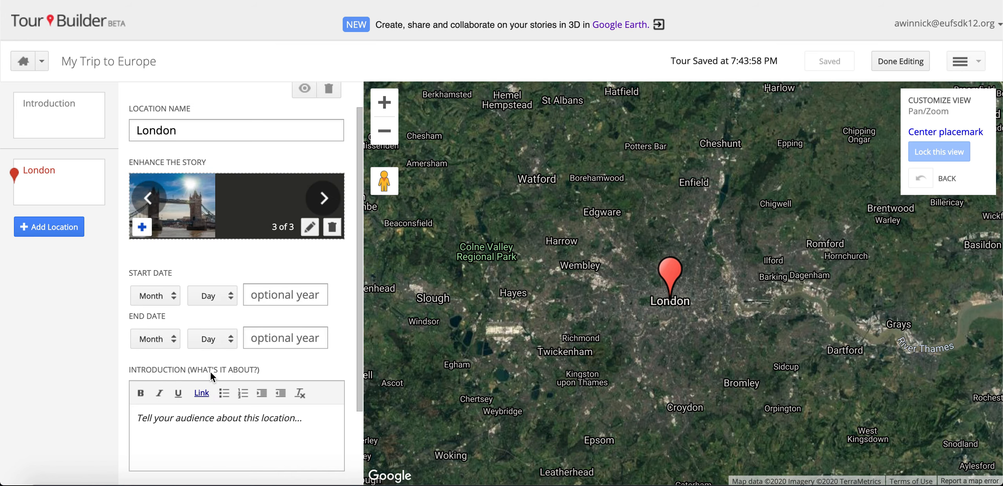
pyautogui.click(160, 294)
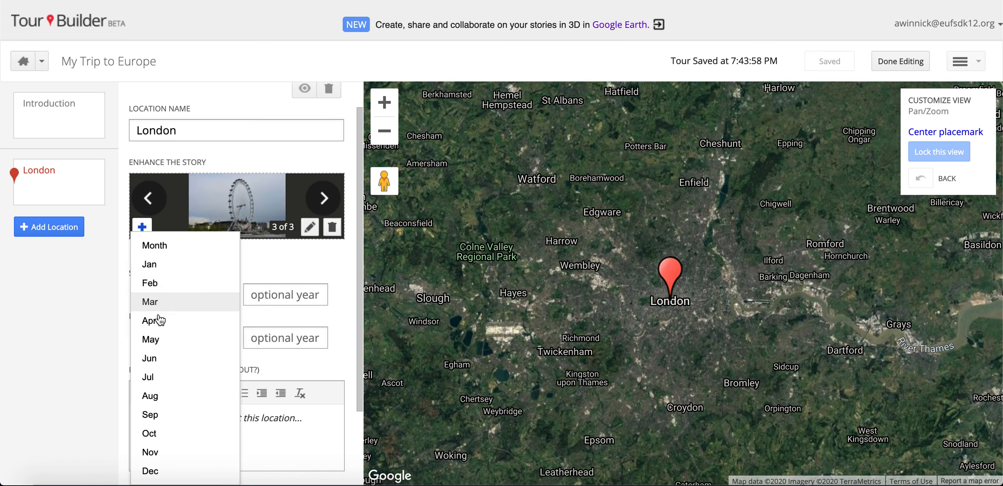
pyautogui.click(160, 358)
pyautogui.click(217, 295)
pyautogui.click(219, 298)
pyautogui.click(220, 306)
pyautogui.click(218, 313)
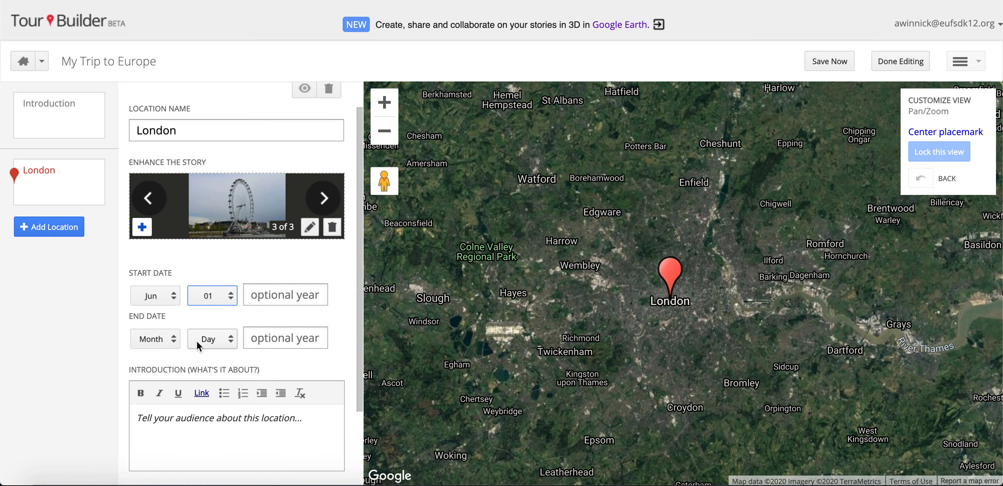
# Enter the placeholder text "ekhufsrkr useyriluser" as the London location's introduction
pyautogui.scroll(-1, 196, 340)
pyautogui.click(191, 374)
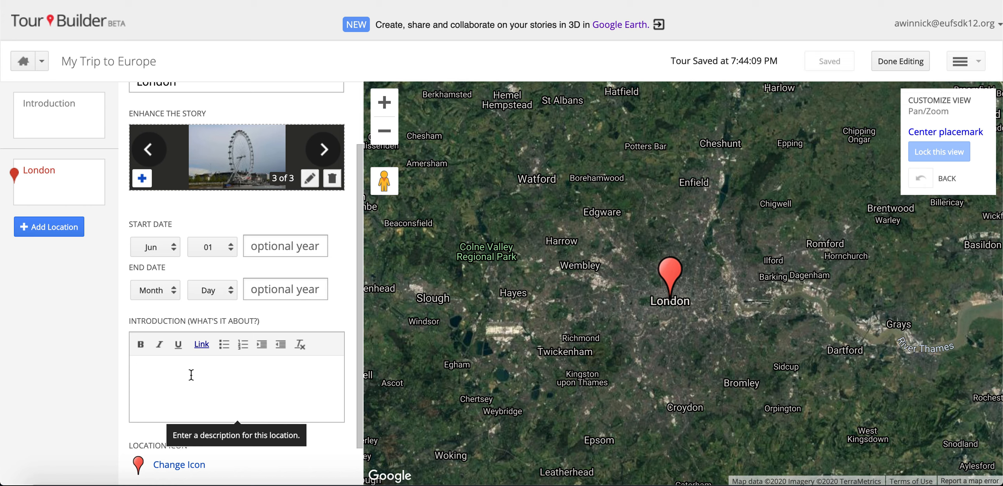
pyautogui.write('ekhufsrkr useyriluser')
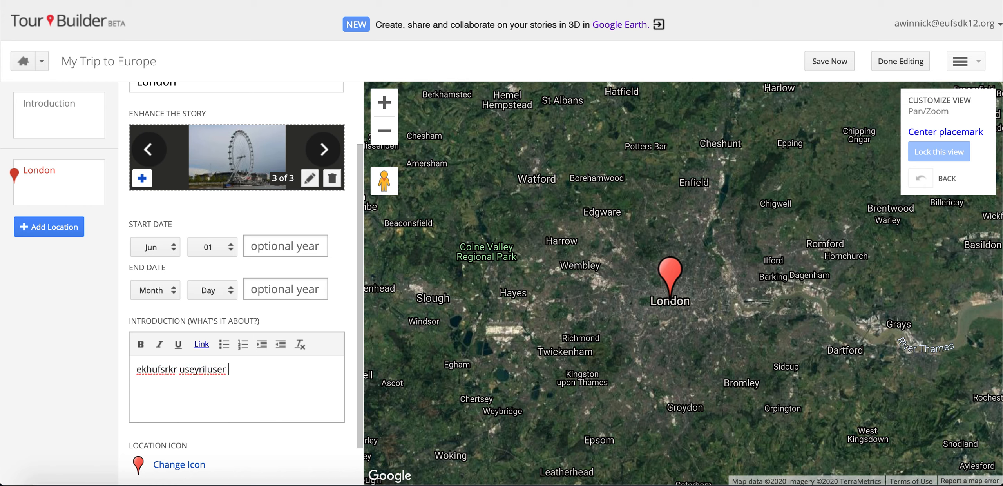
pyautogui.scroll(-1, 238, 283)
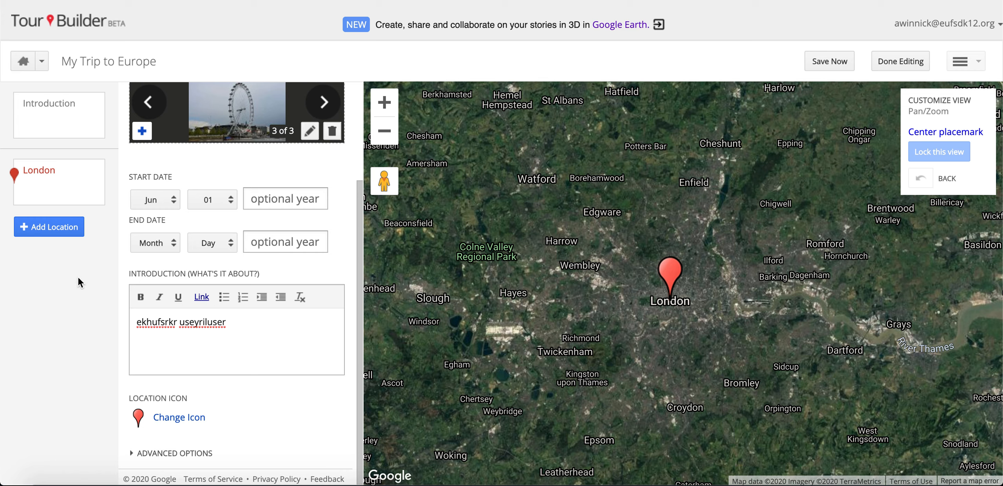
# Add Paris, France as the second location in the tour
pyautogui.click(58, 230)
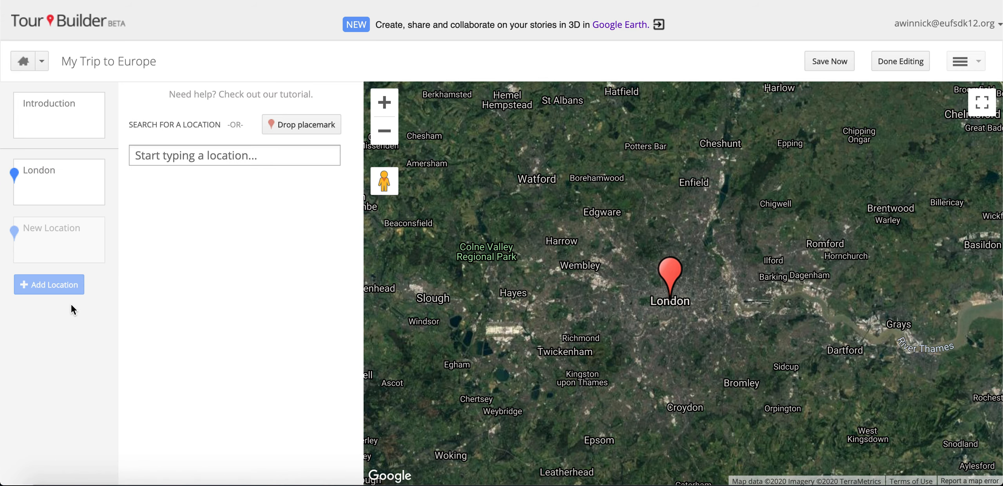
pyautogui.click(201, 155)
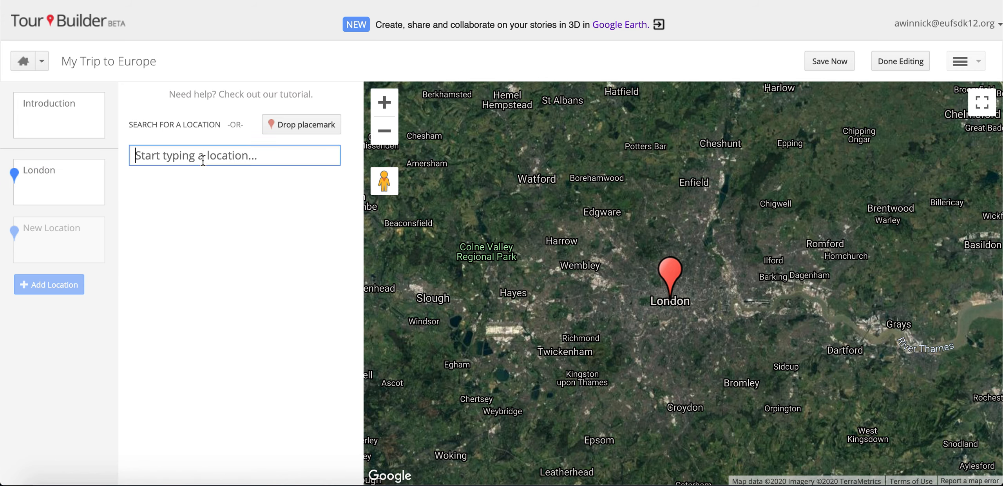
pyautogui.write('Pa')
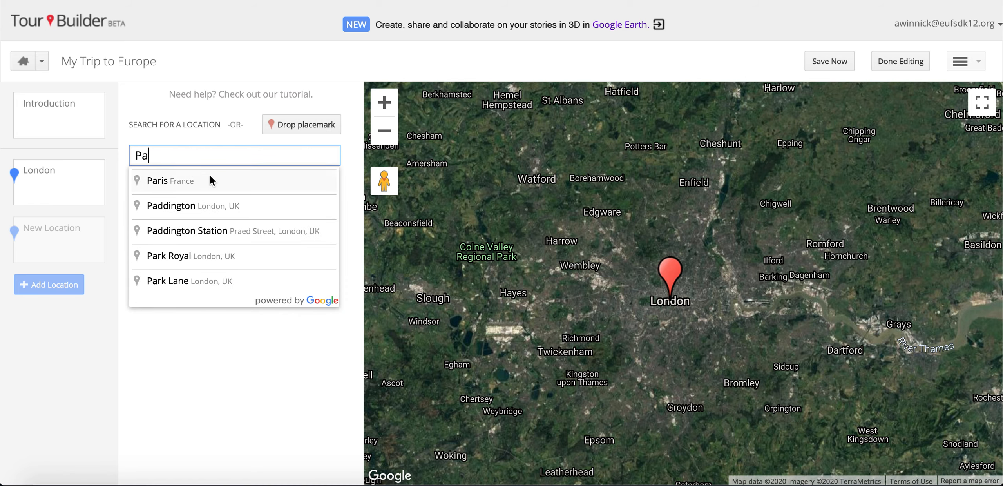
pyautogui.click(211, 180)
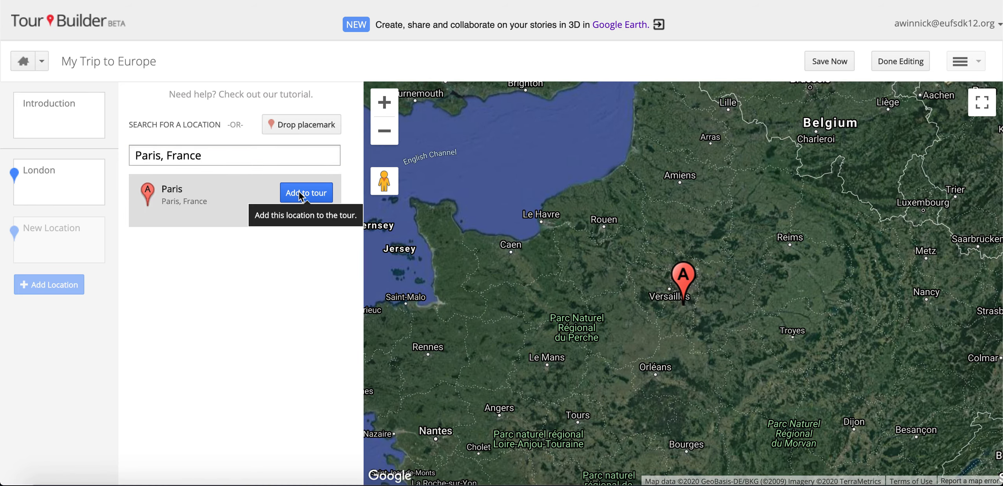
pyautogui.click(300, 193)
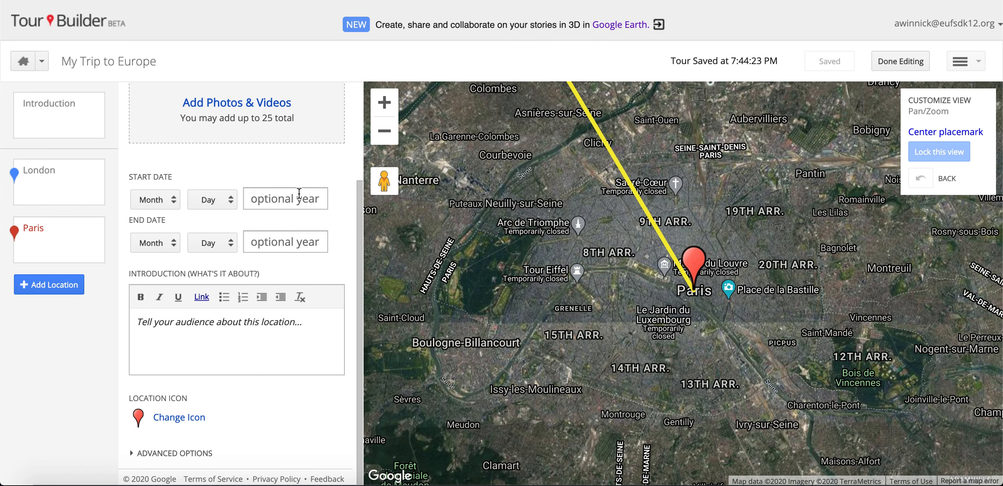
# Start adding photos to the Paris location and run an image search for "paris"
pyautogui.scroll(3, 228, 168)
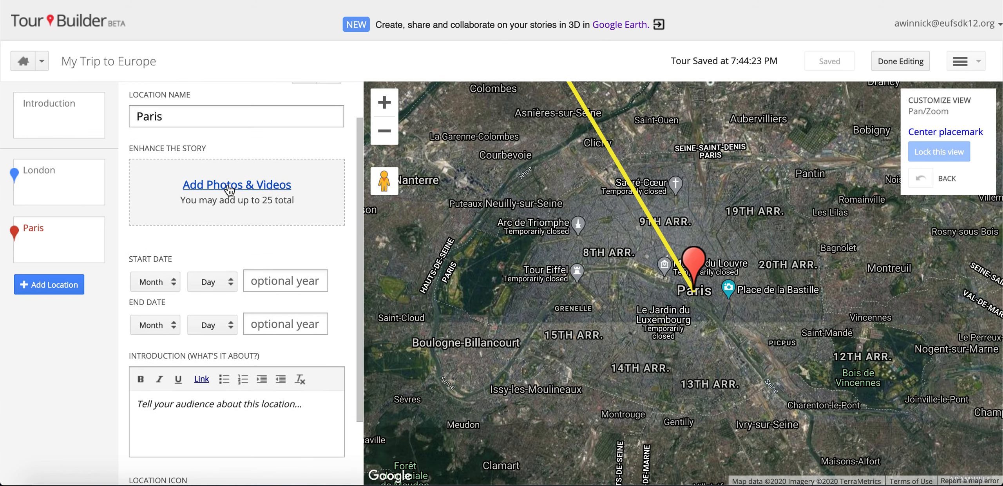
pyautogui.click(229, 188)
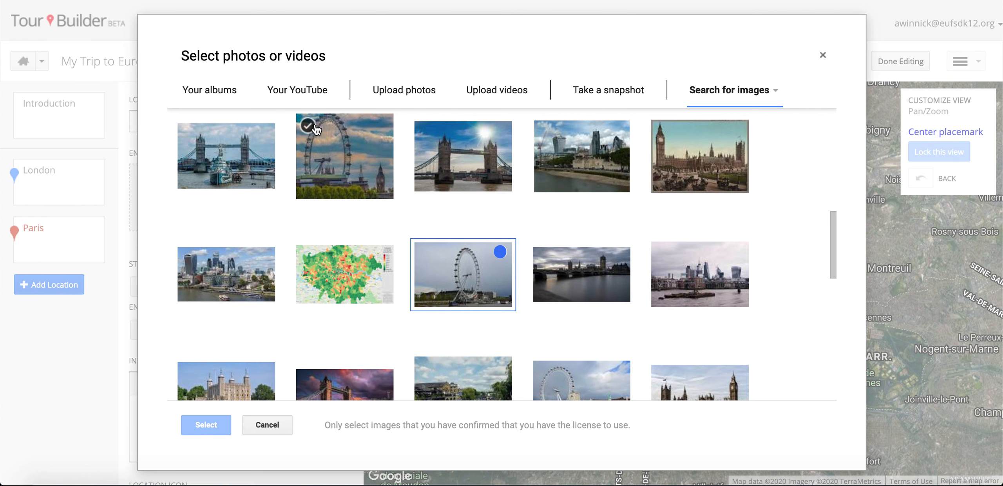
pyautogui.scroll(10, 435, 170)
pyautogui.moveTo(261, 136); pyautogui.dragTo(188, 134)
pyautogui.write('pa')
pyautogui.press('Return')
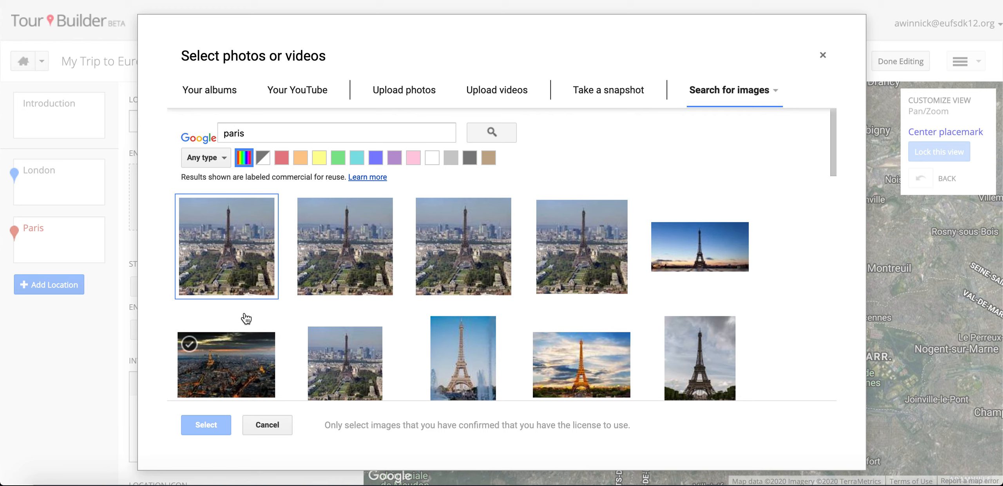
# Add the daytime Eiffel Tower photo with fountains and the white domed basilica photo to the Paris location
pyautogui.scroll(-1, 227, 360)
pyautogui.click(457, 340)
pyautogui.scroll(-5, 458, 340)
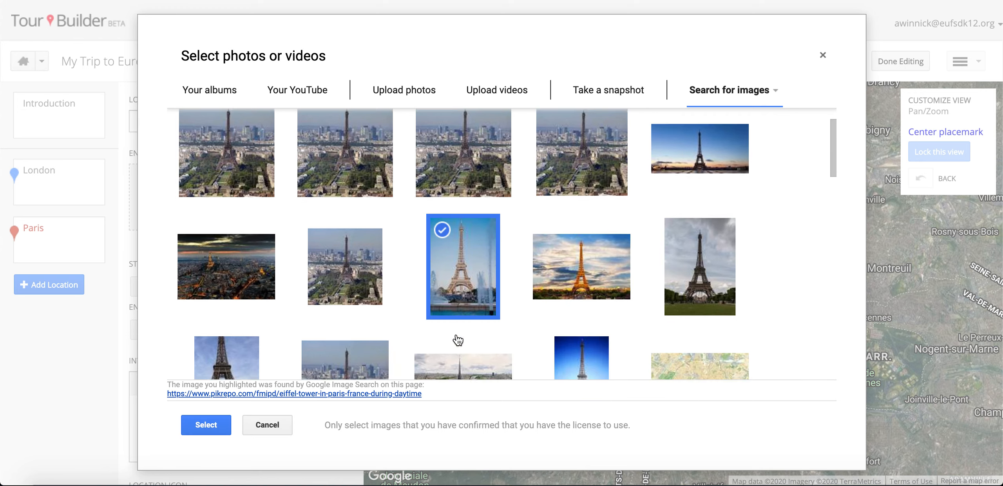
pyautogui.scroll(-5, 457, 340)
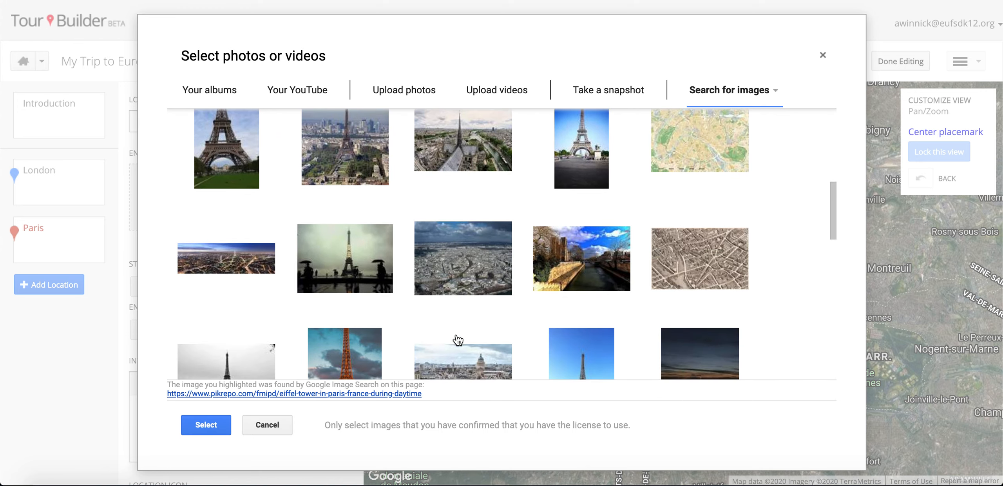
pyautogui.scroll(-10, 457, 339)
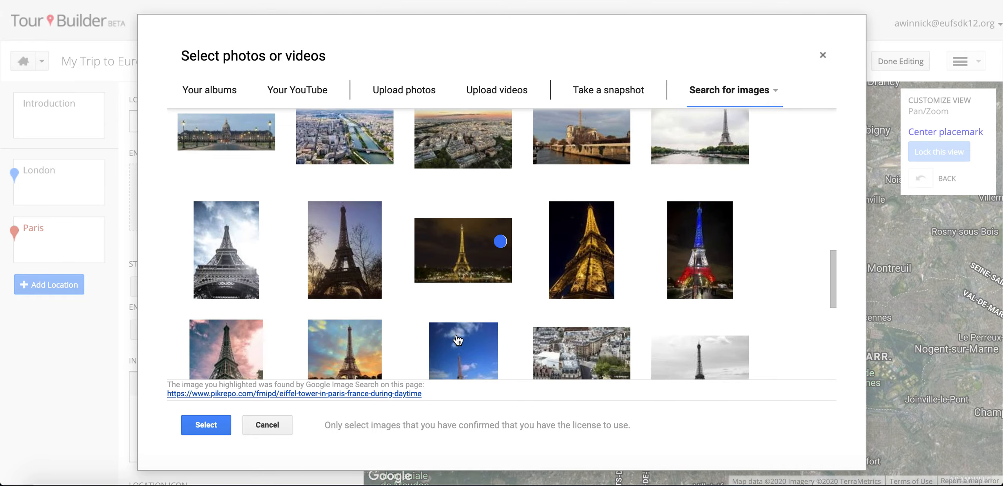
pyautogui.click(458, 340)
pyautogui.scroll(-3, 458, 340)
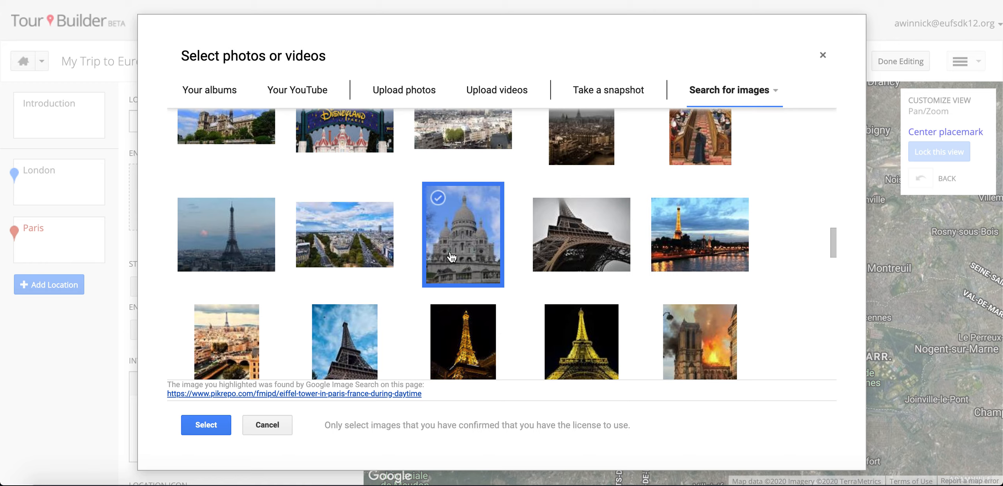
pyautogui.click(193, 428)
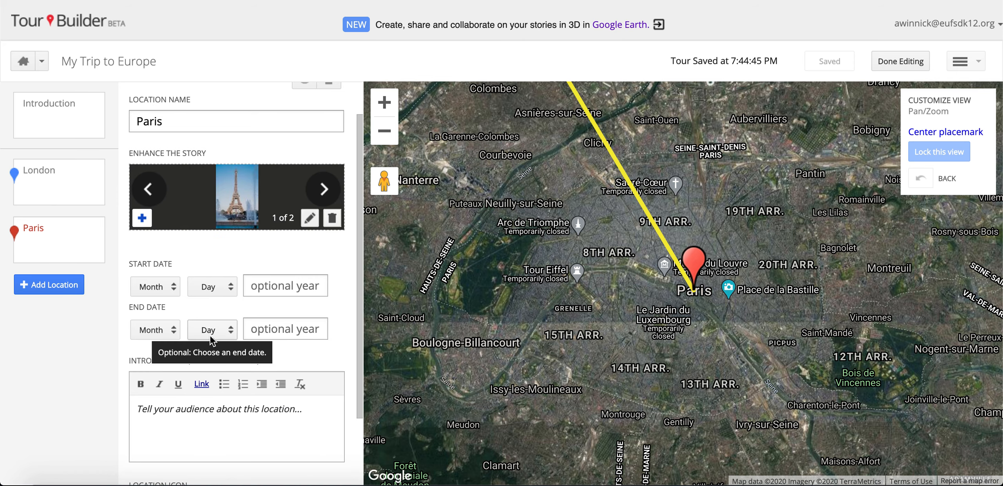
# Set the Paris location's start date to Jun 05 and enter the placeholder introduction "kUHASDLKz xhcvlkuhd glksudhrfgs"
pyautogui.click(174, 285)
pyautogui.click(172, 357)
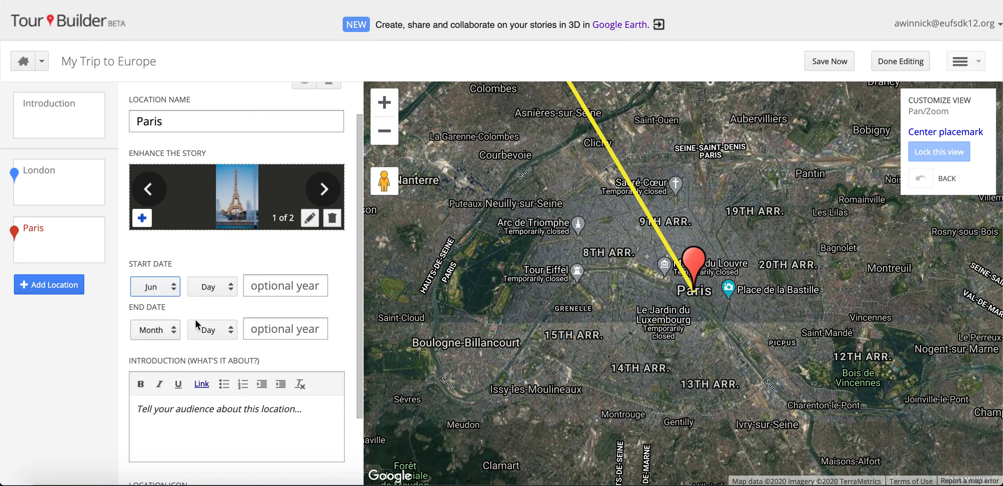
pyautogui.click(222, 285)
pyautogui.click(222, 380)
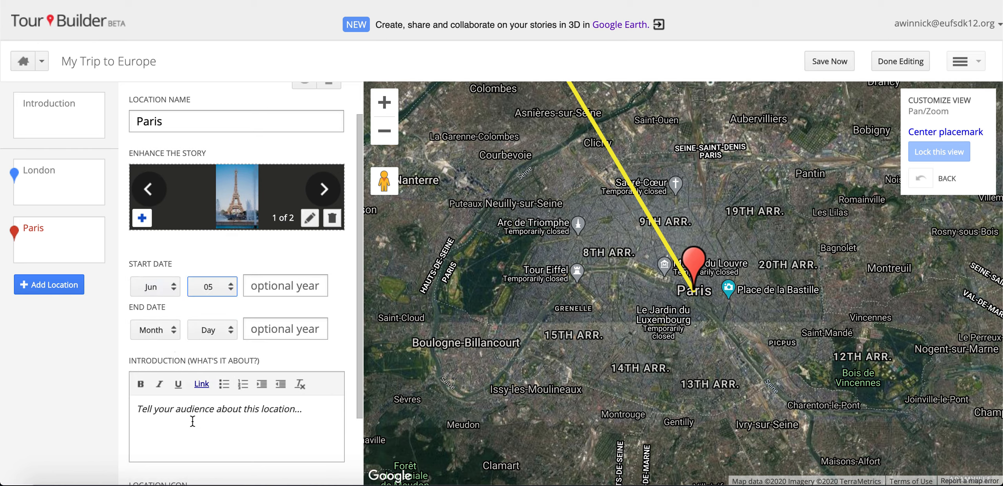
pyautogui.click(204, 418)
pyautogui.write('kUHASDLKz ')
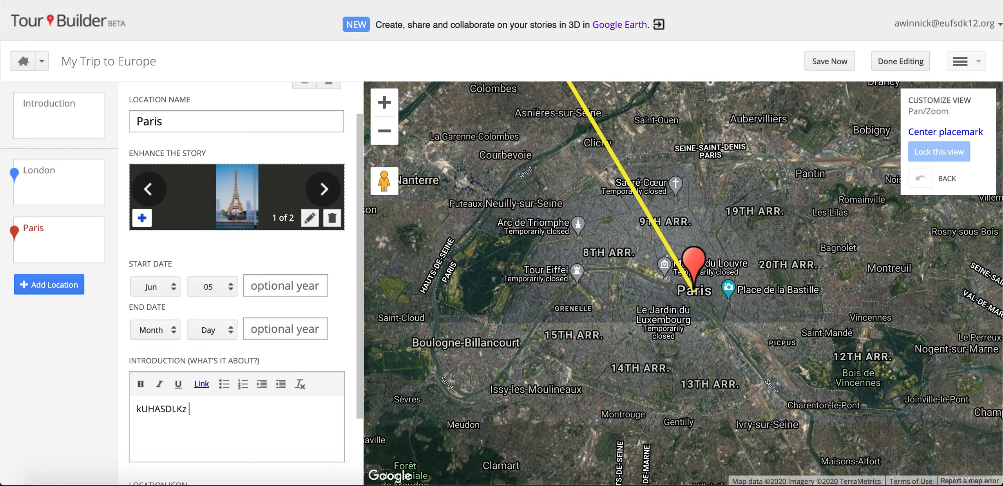
pyautogui.write('xhcvlkuhd glksudhrfgs')
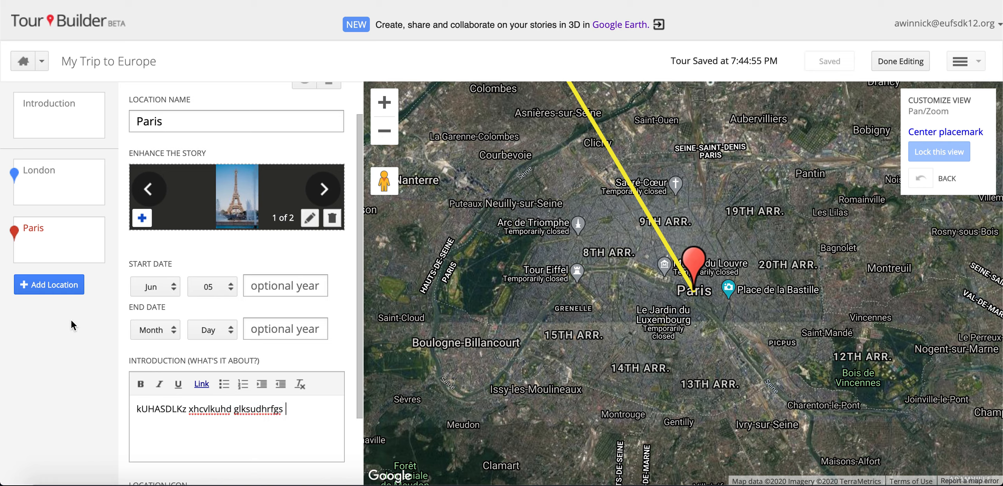
# Add Amsterdam, Netherlands as the third location in the tour
pyautogui.click(61, 288)
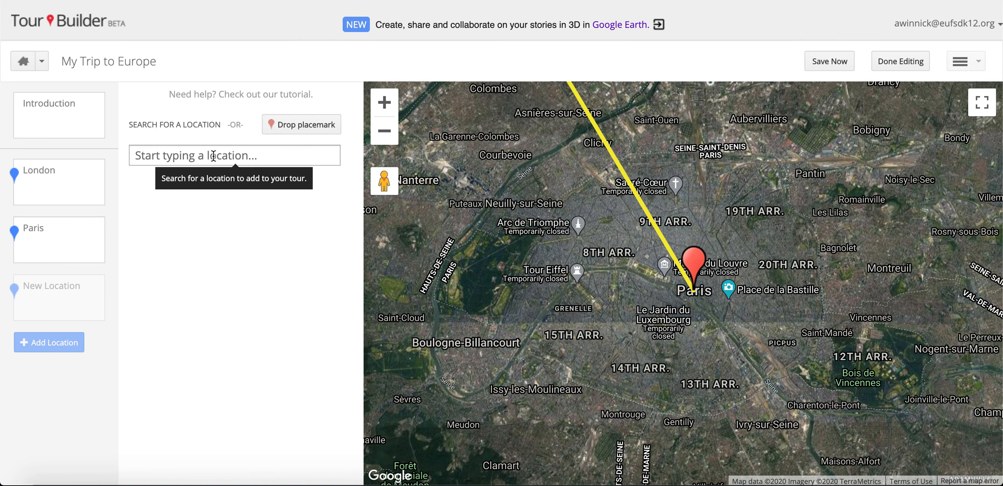
pyautogui.click(237, 154)
pyautogui.write('Ams')
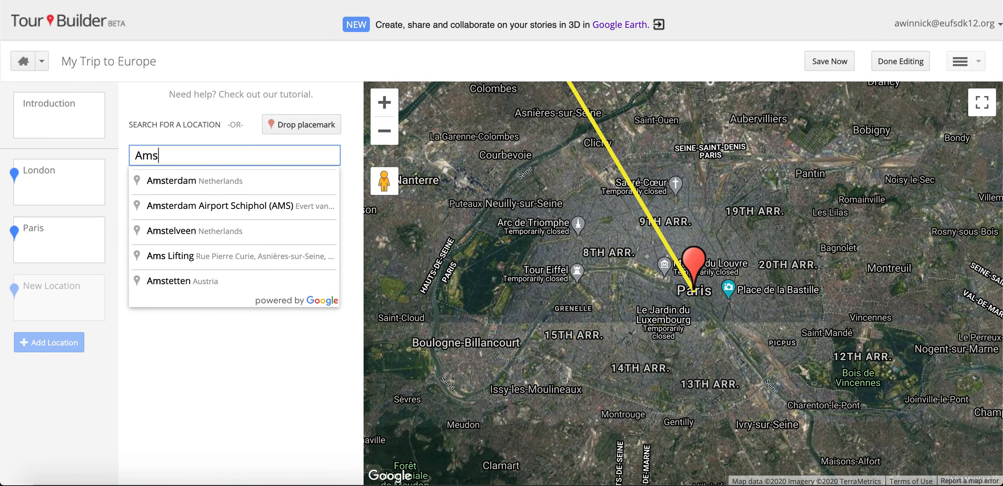
pyautogui.press('Down')
pyautogui.press('Return')
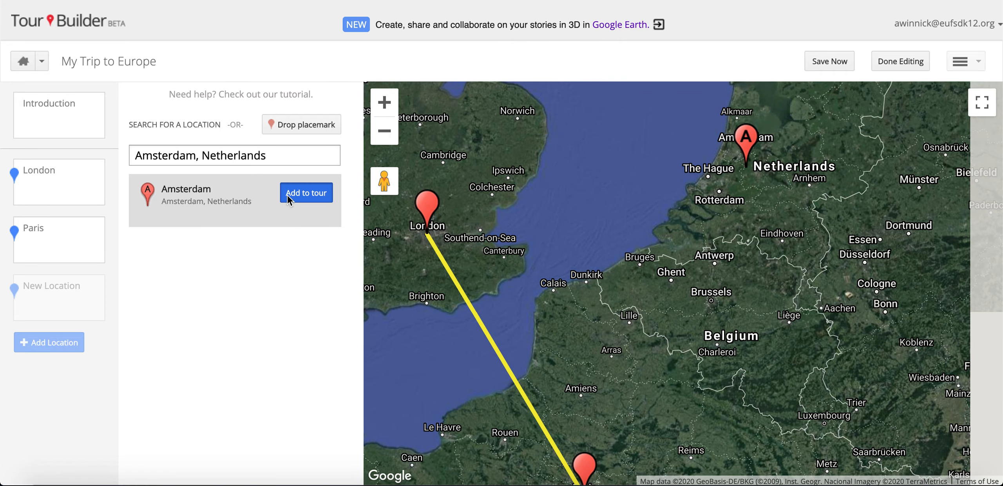
pyautogui.click(289, 198)
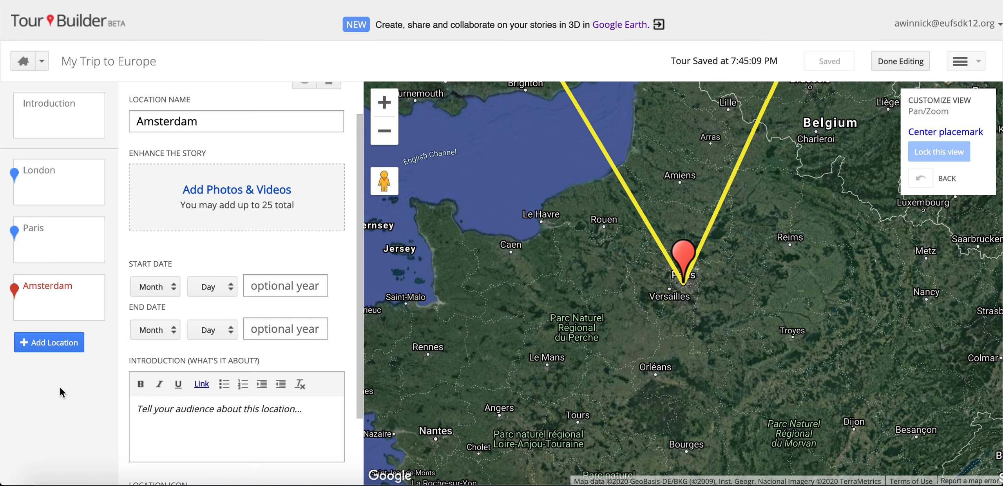
# Finish editing and preview the tour from its introduction to London, browsing through the London photos
pyautogui.scroll(2, 229, 306)
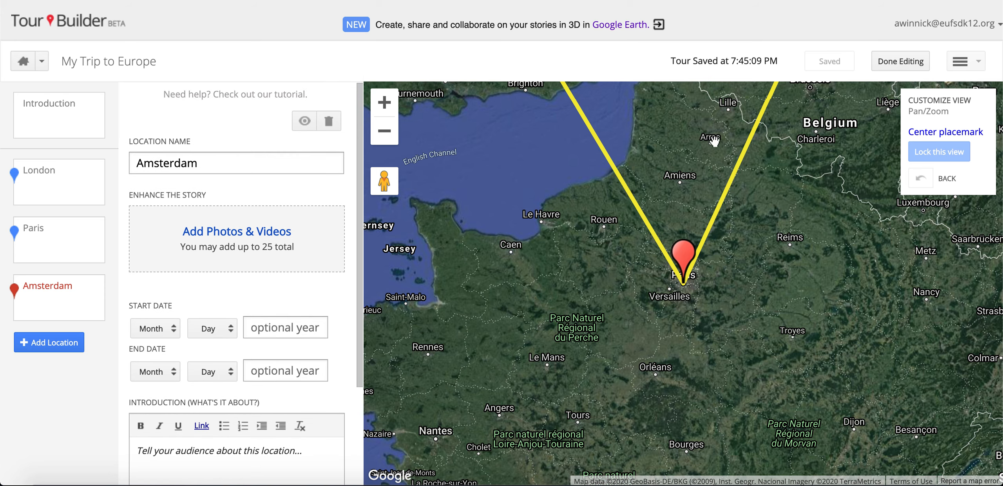
pyautogui.click(912, 61)
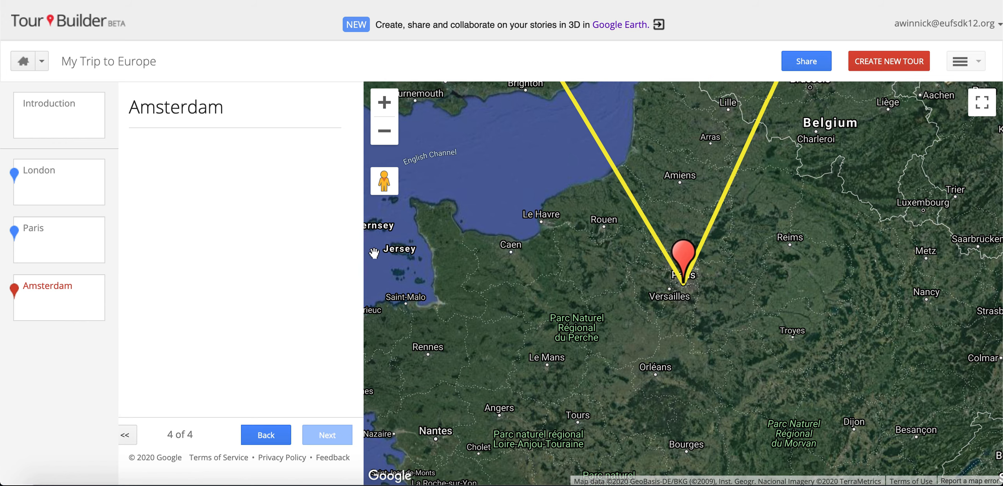
pyautogui.click(75, 135)
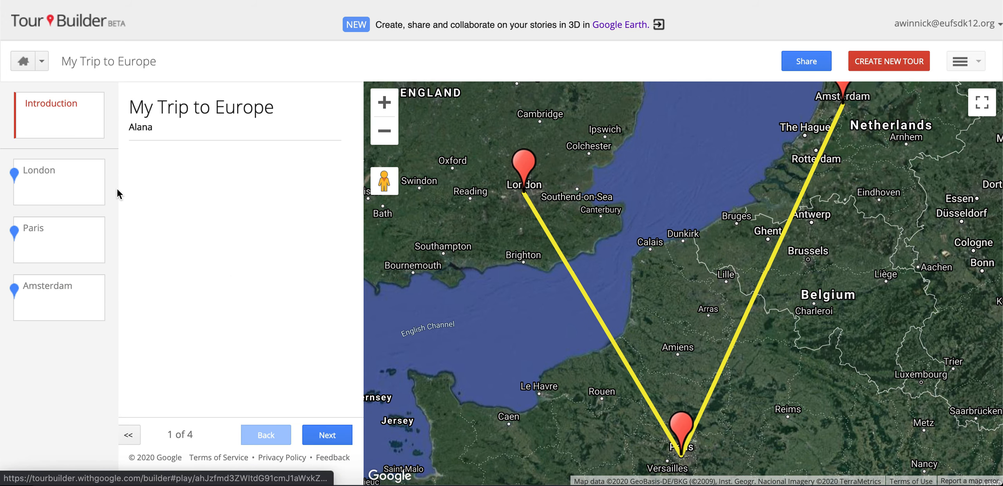
pyautogui.click(327, 435)
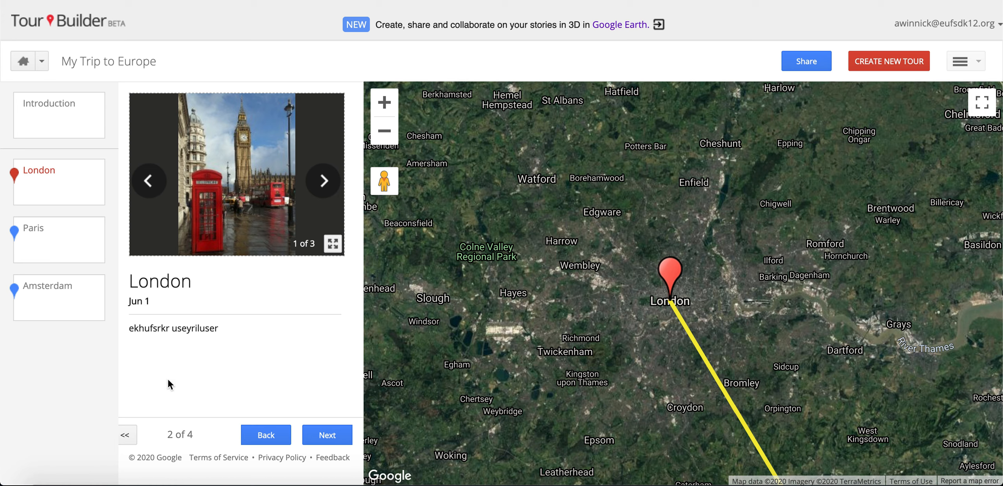
pyautogui.click(324, 181)
pyautogui.click(323, 181)
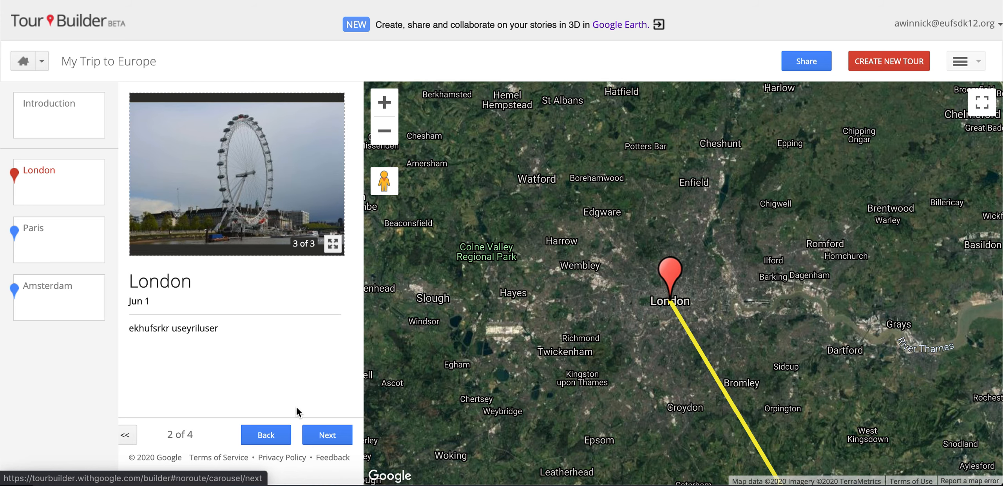
# Continue the tour preview to Paris, browse its photos, and advance to Amsterdam
pyautogui.click(321, 439)
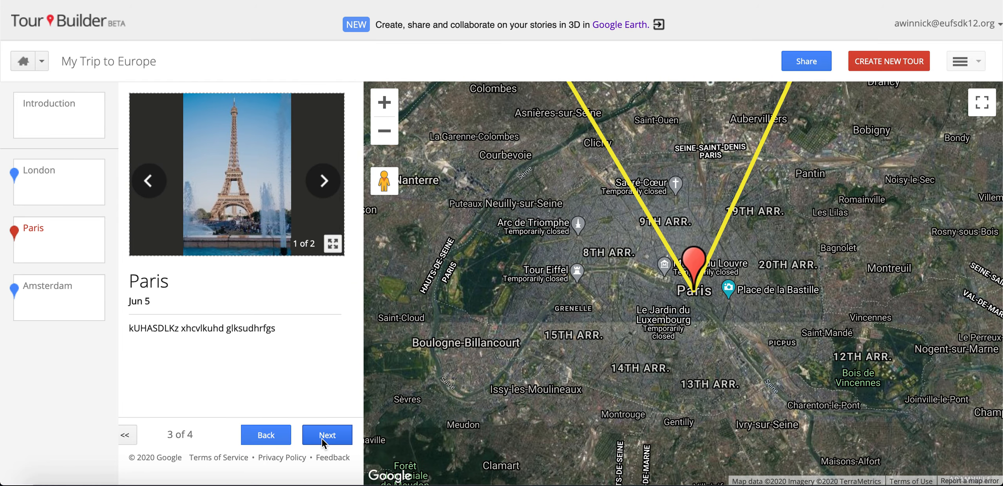
pyautogui.click(322, 184)
pyautogui.click(320, 191)
pyautogui.click(323, 181)
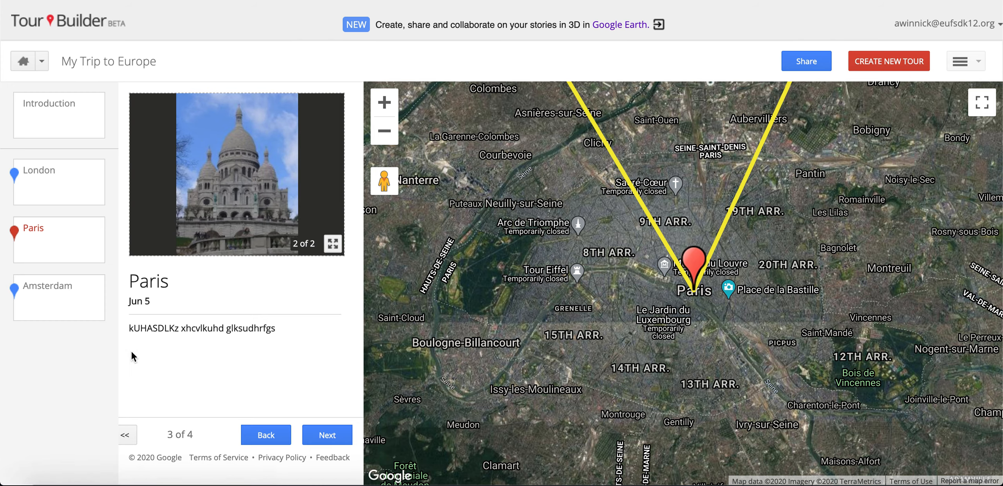
pyautogui.click(324, 438)
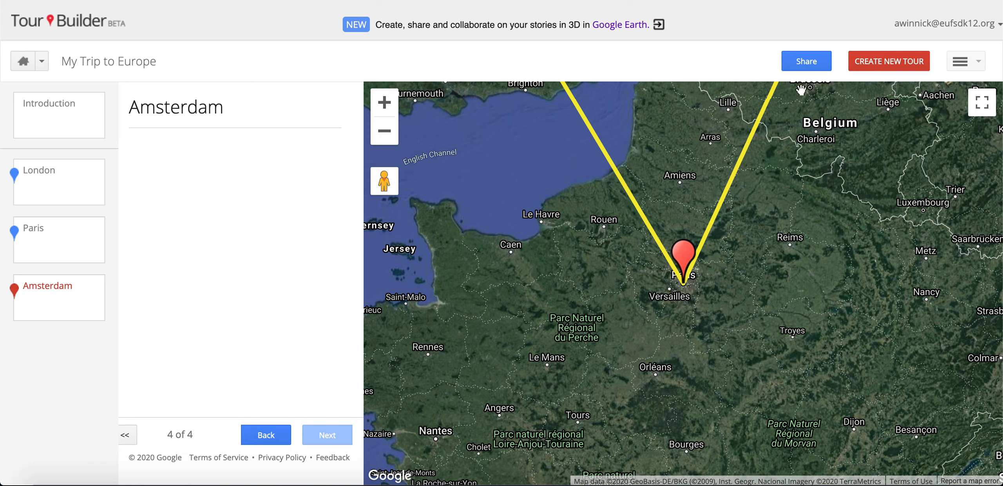
# Examine the tour's sharing settings and visibility options, and close them without making changes
pyautogui.click(814, 63)
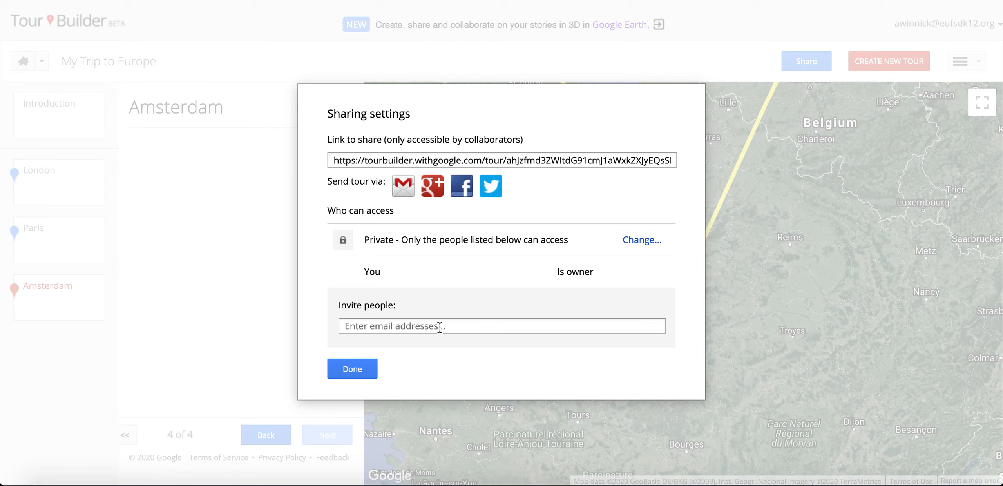
pyautogui.click(643, 242)
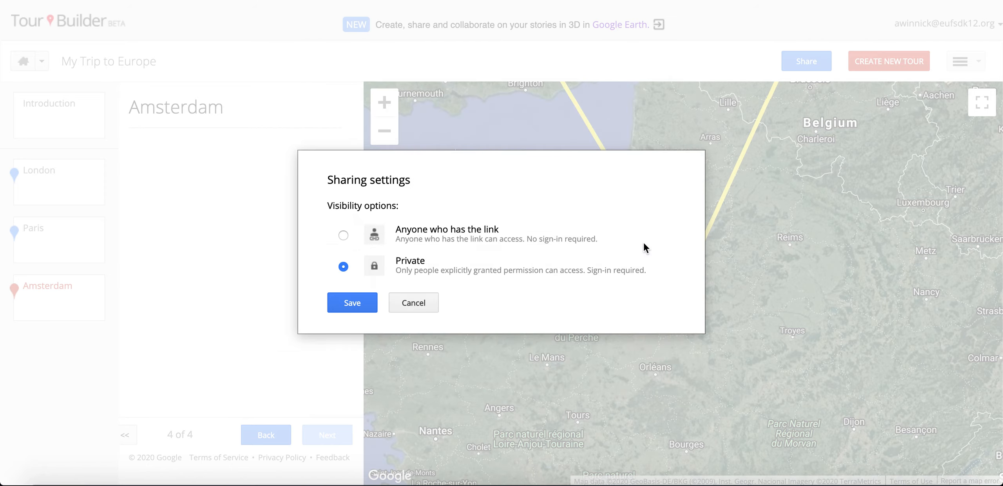
pyautogui.click(422, 305)
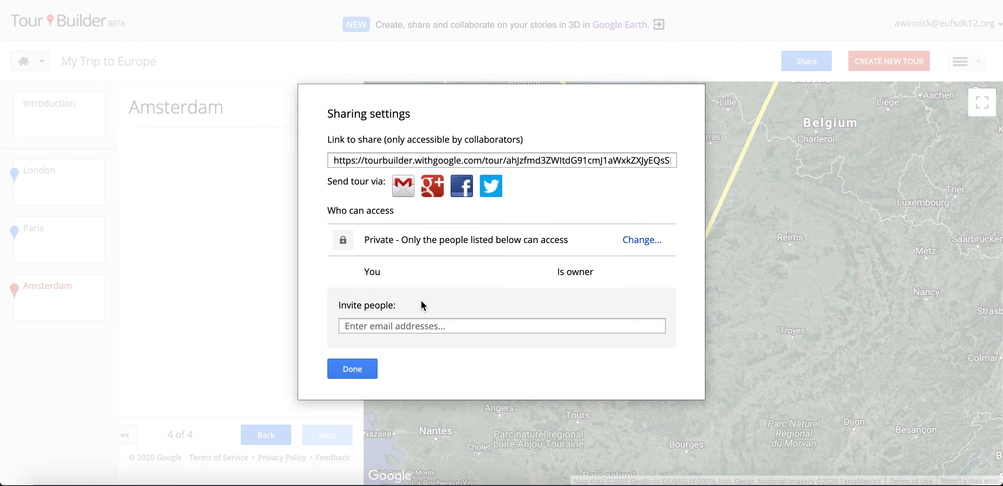
pyautogui.click(352, 369)
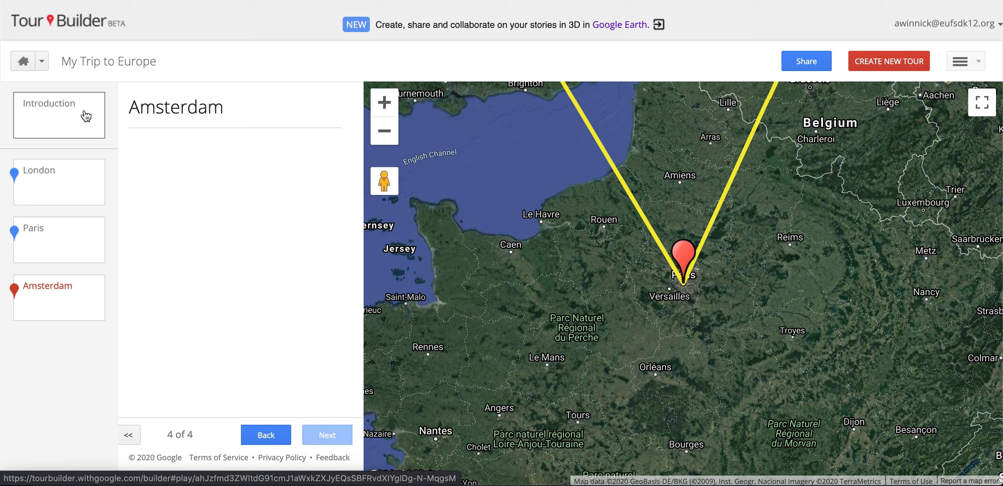
# Reopen the tour for editing at Amsterdam and enter "Anne Frank House Virtual Tour" as that location's introduction
pyautogui.click(69, 179)
pyautogui.click(64, 292)
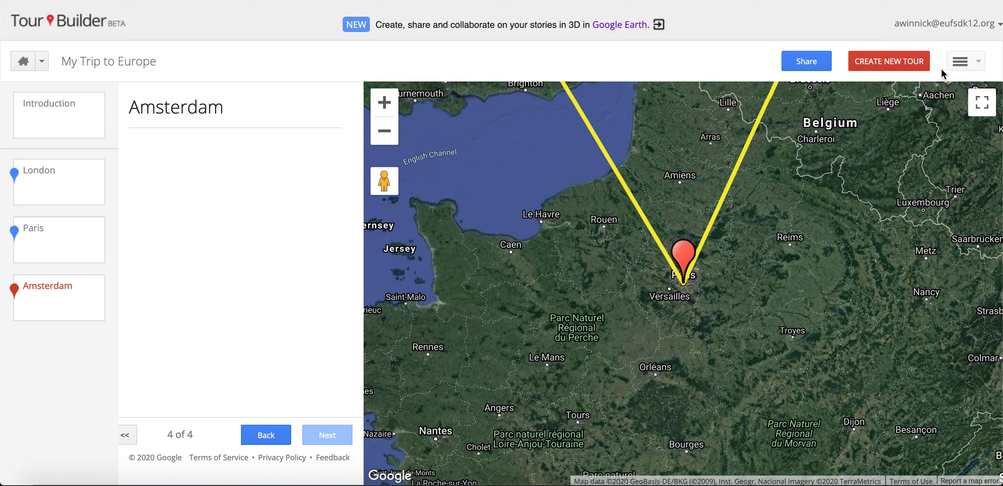
pyautogui.click(978, 63)
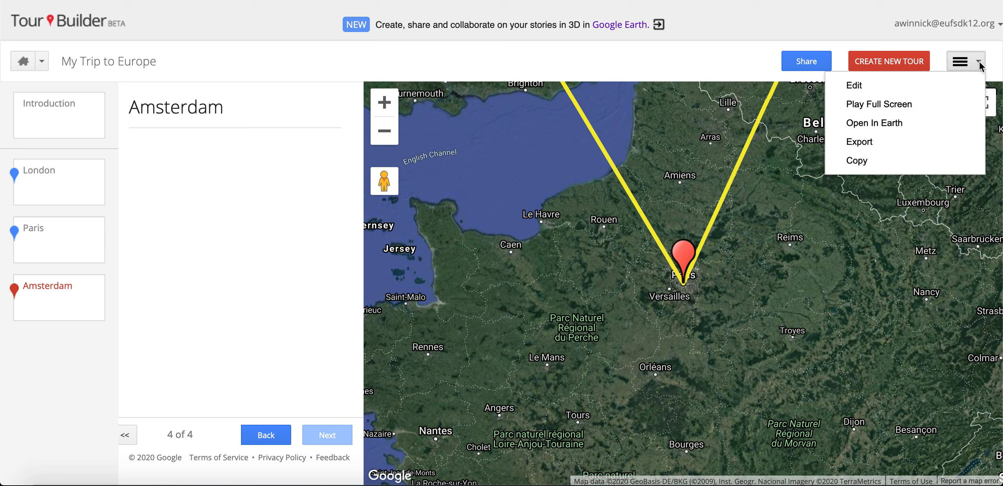
pyautogui.click(951, 89)
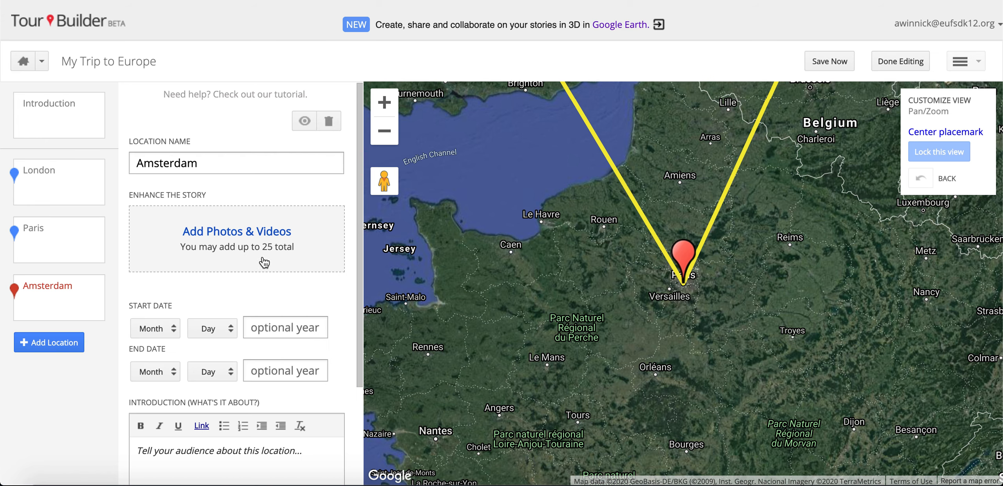
pyautogui.scroll(-2, 262, 263)
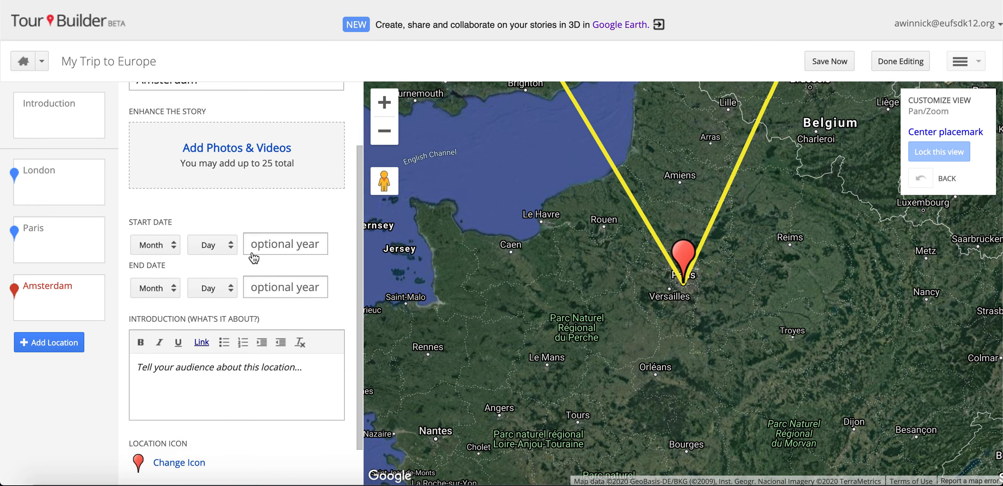
pyautogui.click(215, 371)
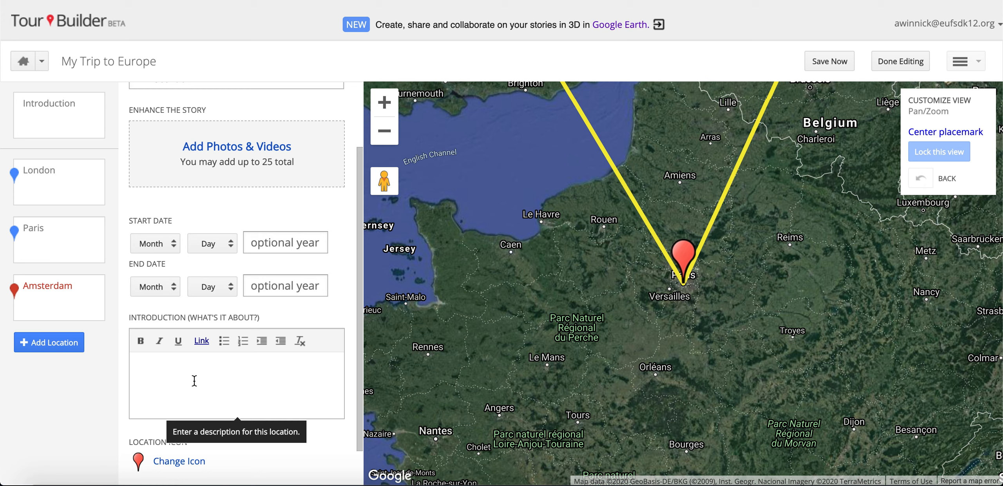
pyautogui.write('Anne Fra')
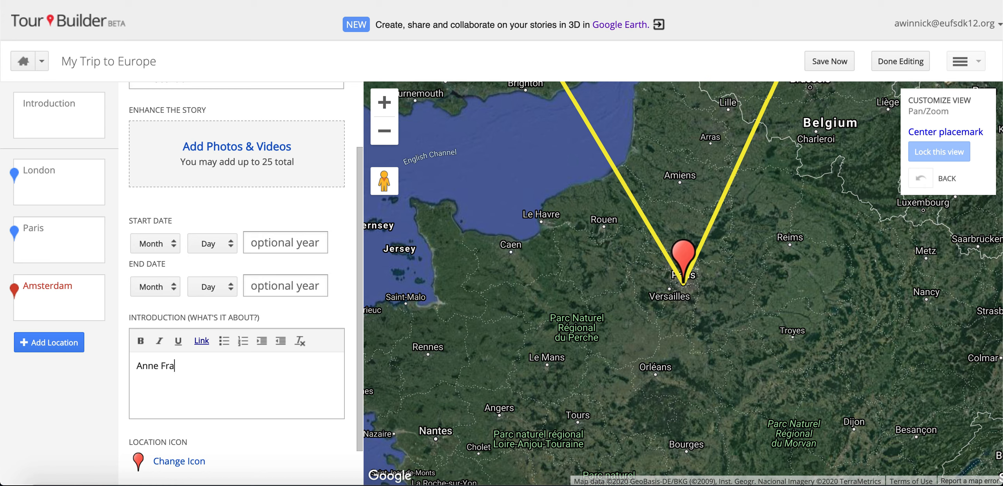
pyautogui.write('nk House Virtual Tour')
# Link the Amsterdam introduction text "Anne Frank House Virtual Tour" to the web address google.com and finish editing the tour
pyautogui.moveTo(277, 369); pyautogui.dragTo(135, 366)
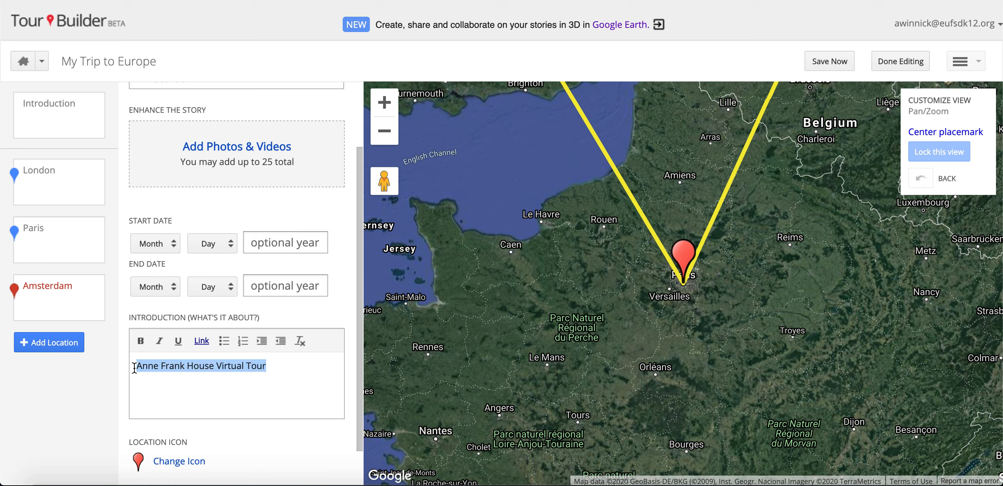
pyautogui.click(202, 341)
pyautogui.write('google.com')
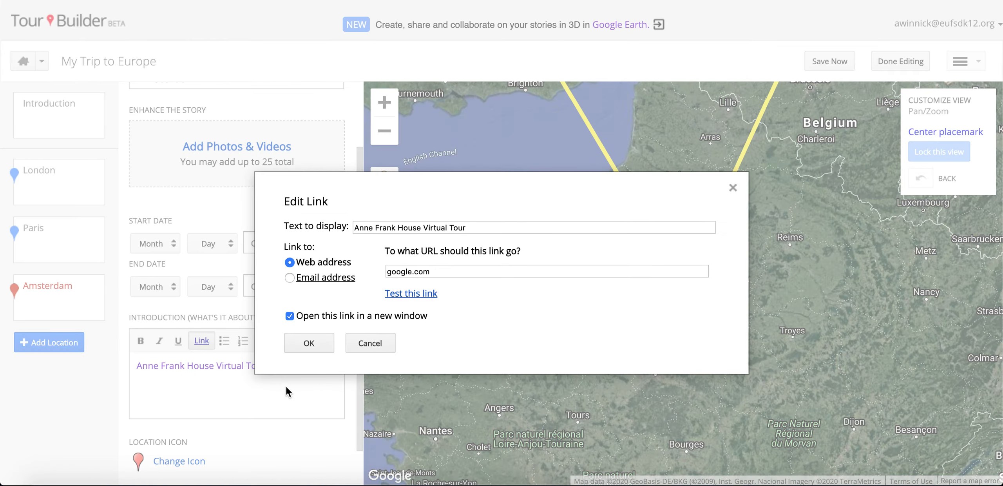
pyautogui.click(309, 343)
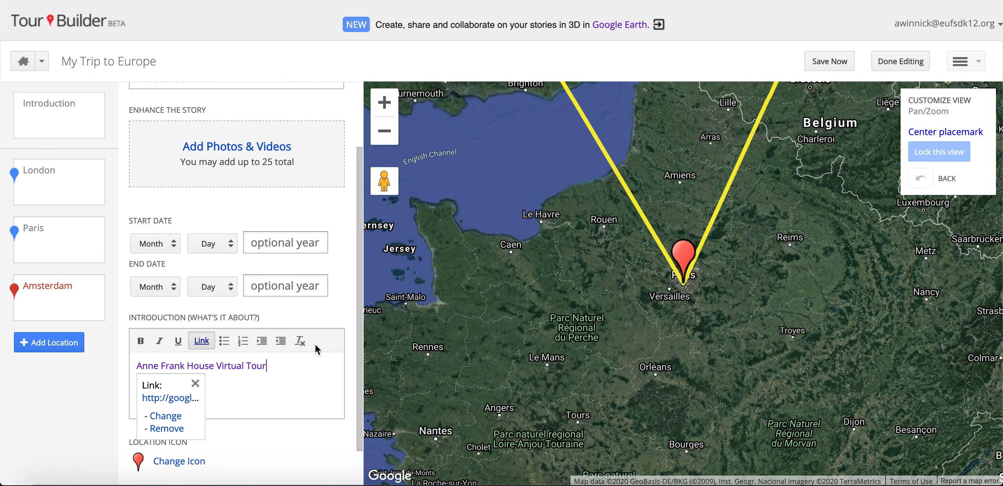
pyautogui.click(305, 398)
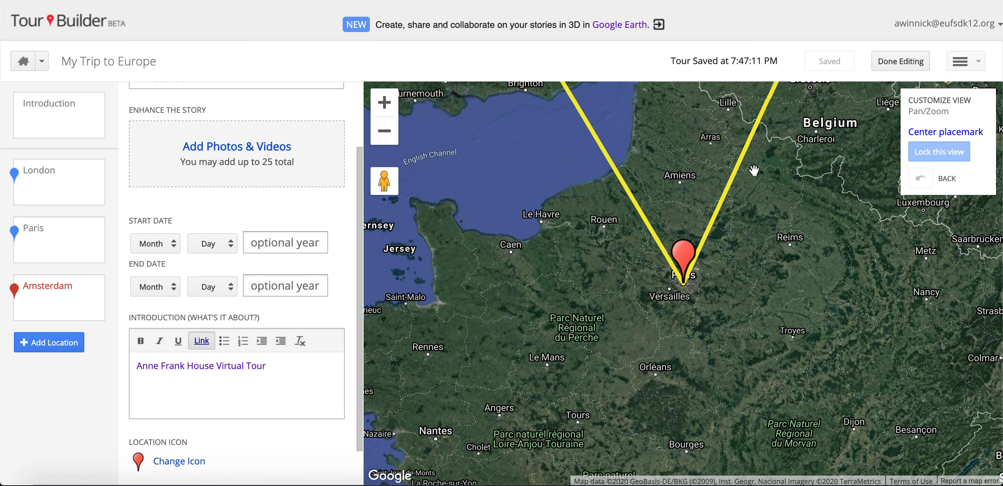
pyautogui.click(900, 62)
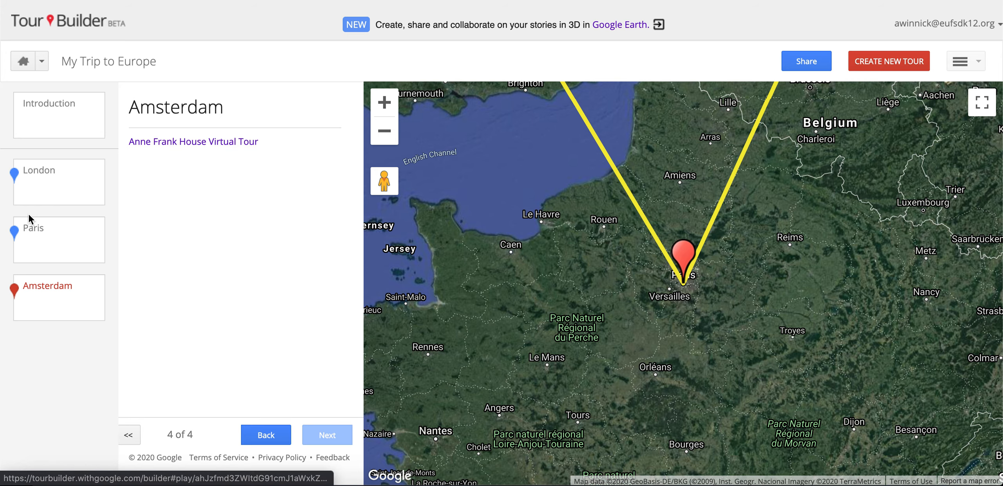
# View the London stop, return to the list of own tours, and open "My Trip to Europe" for editing
pyautogui.click(46, 190)
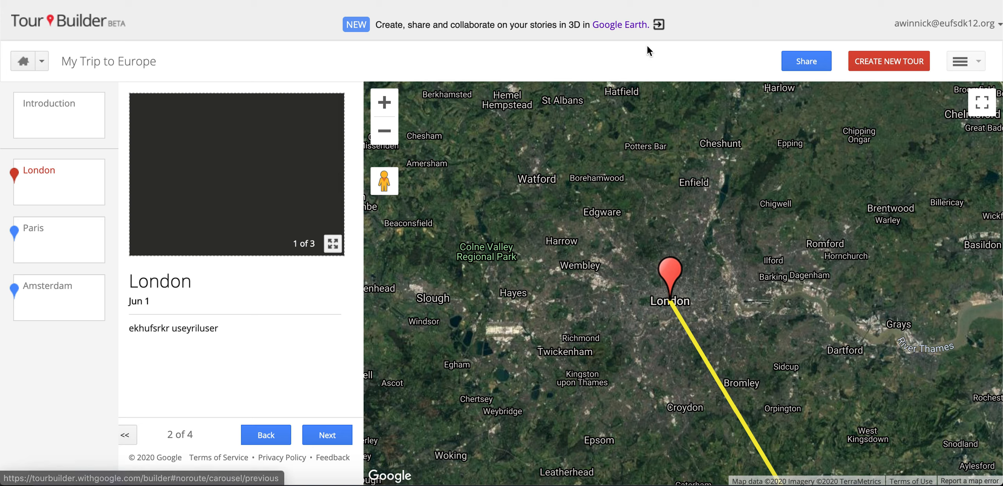
pyautogui.click(103, 19)
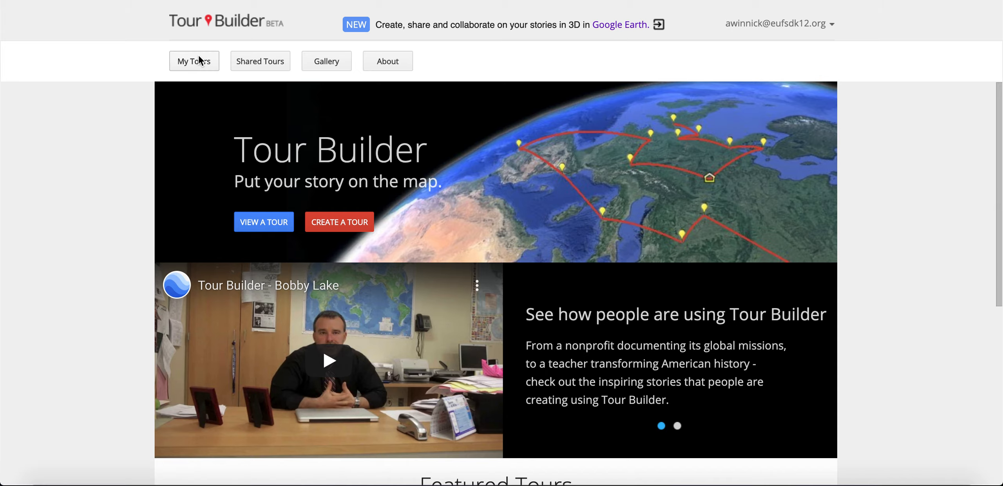
pyautogui.click(199, 63)
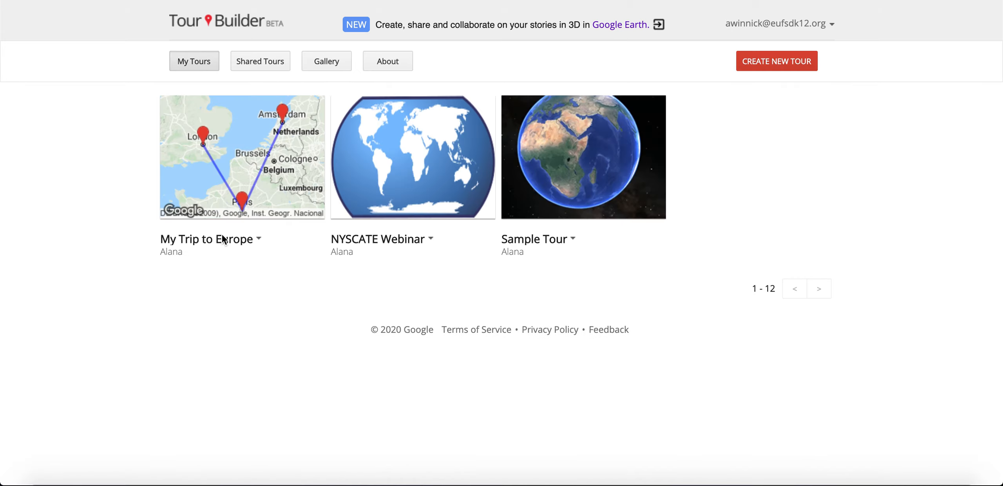
pyautogui.click(258, 238)
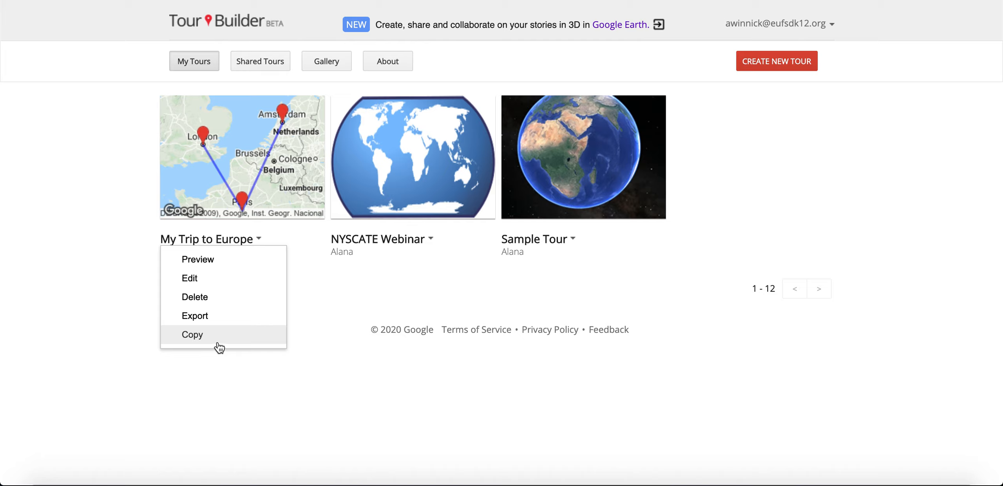
pyautogui.click(209, 278)
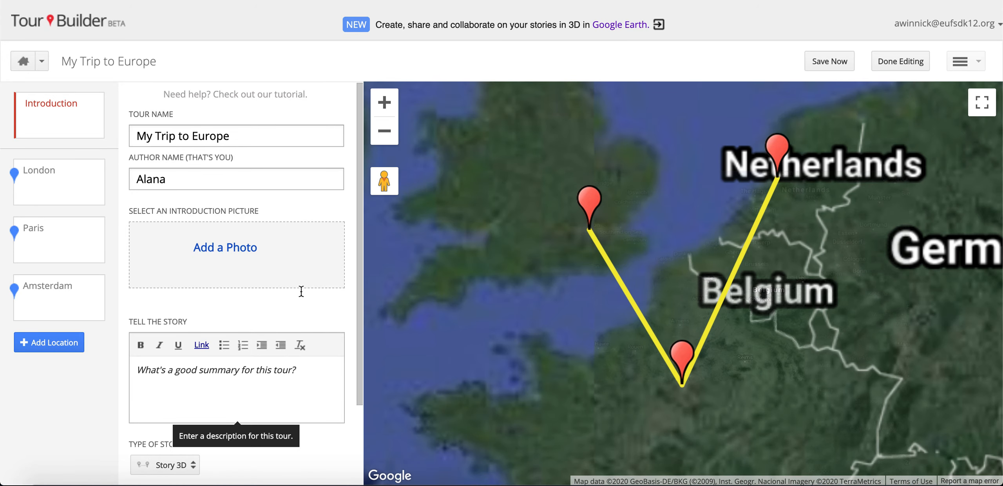
# Finish editing the tour and bring up its further options, such as full-screen playback, export and copy
pyautogui.click(829, 66)
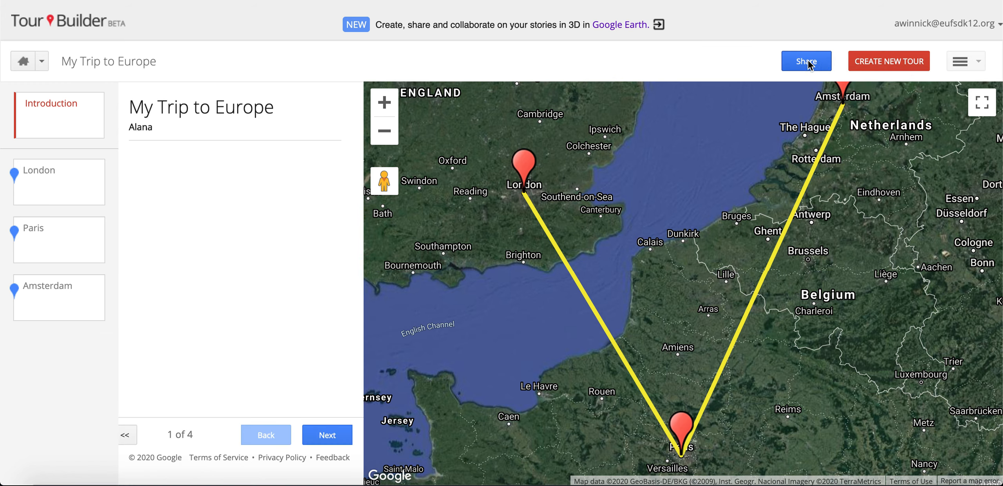
pyautogui.click(963, 61)
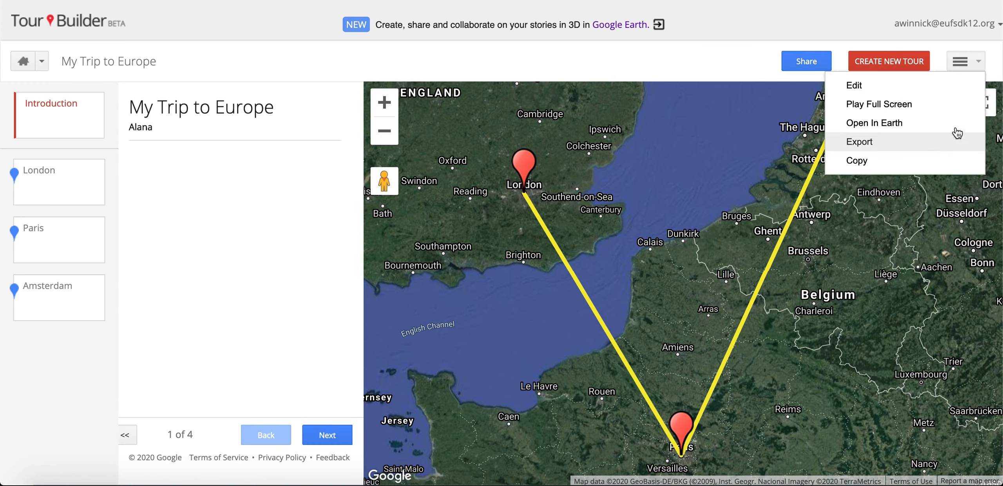